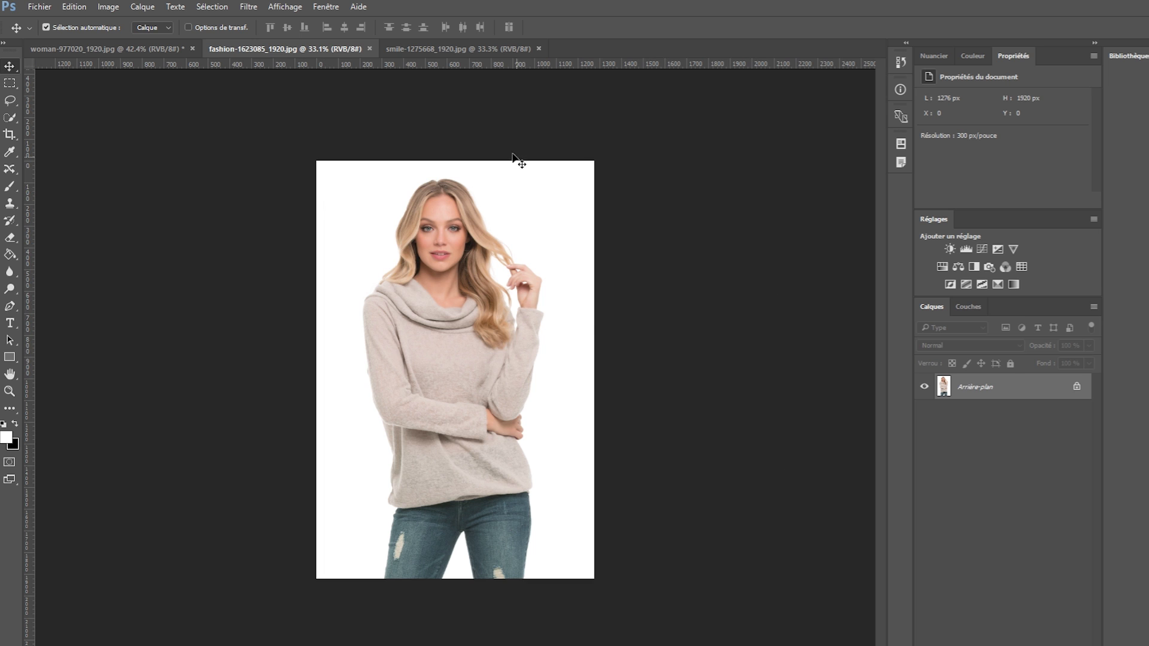
Step: Apply the Contour postérisé effect from the filter gallery with Epaisseur 8, Intensité 1 and Postérisation 6
left_click(241, 11)
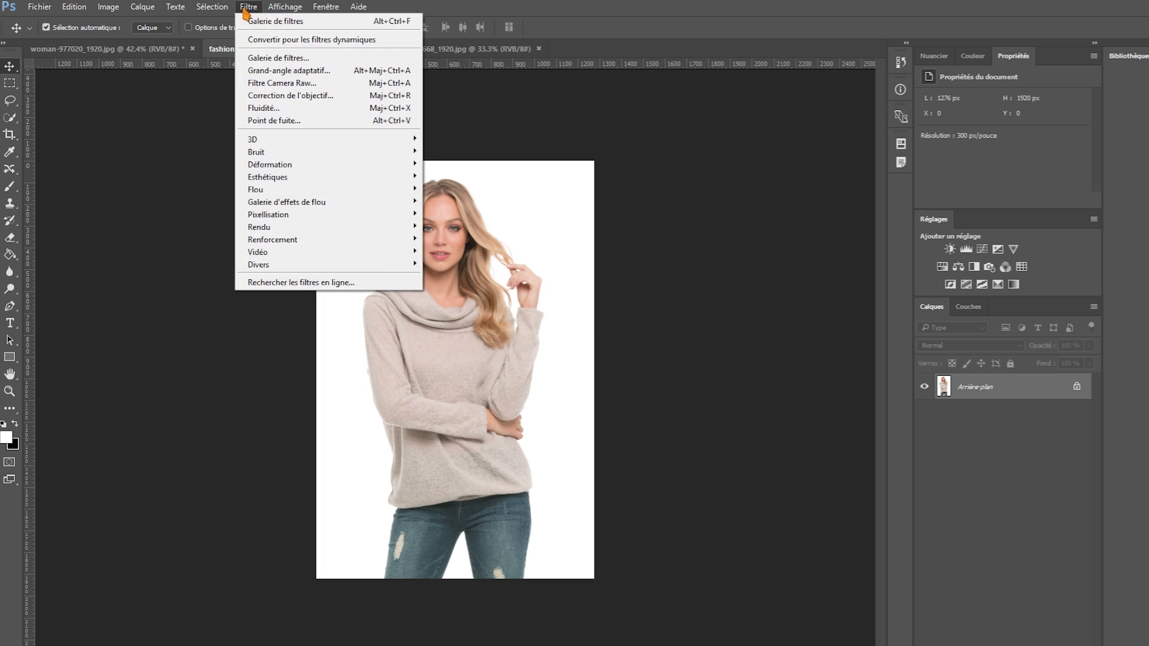
left_click(247, 7)
left_click(248, 7)
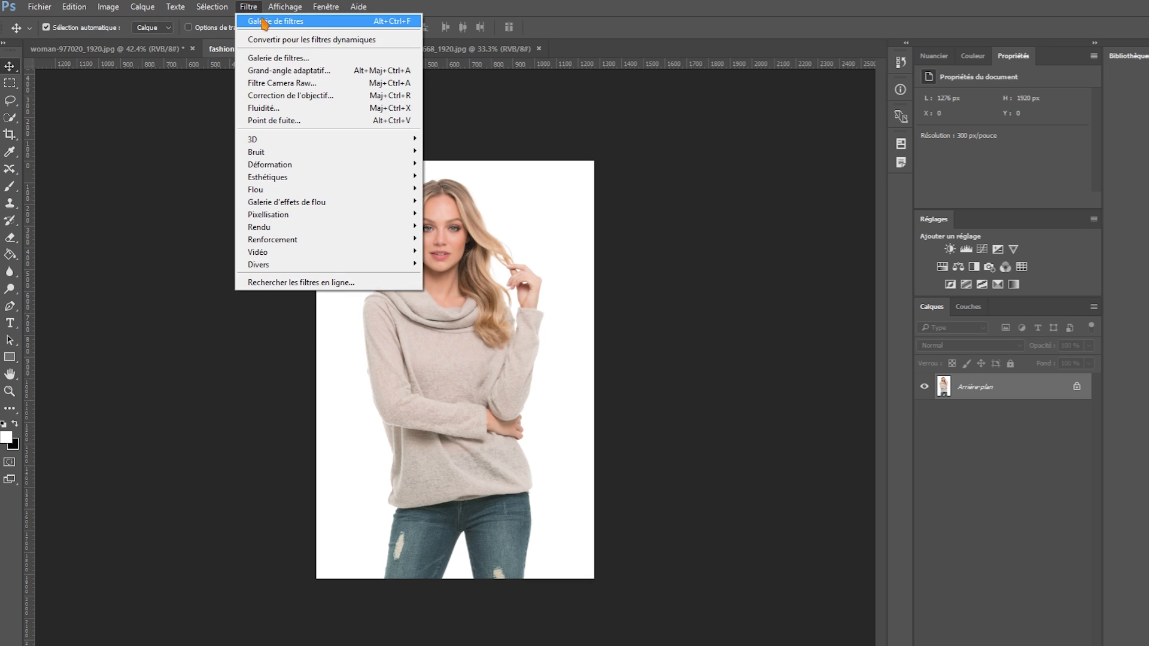
left_click(279, 60)
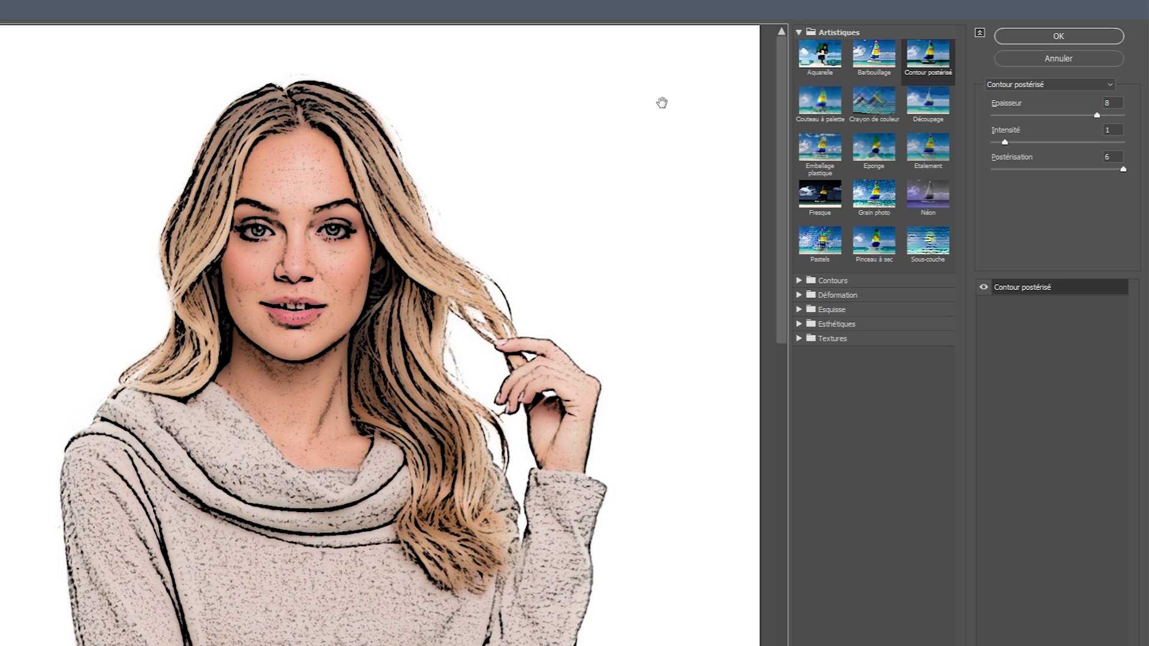
left_click(876, 64)
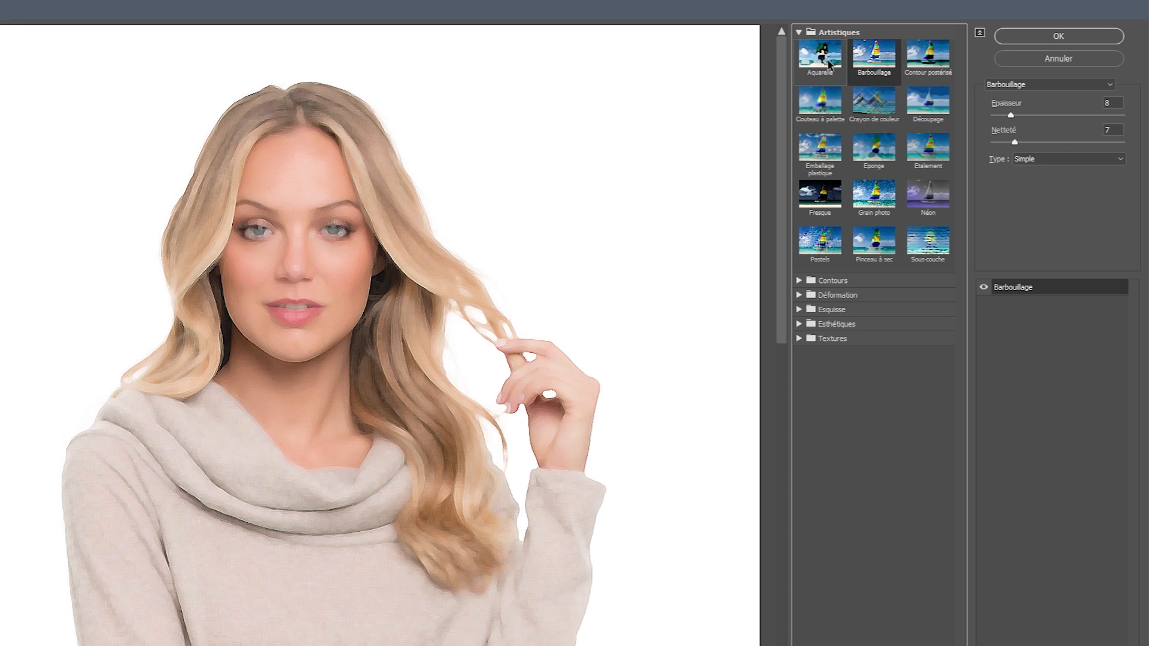
left_click(821, 58)
left_click(922, 78)
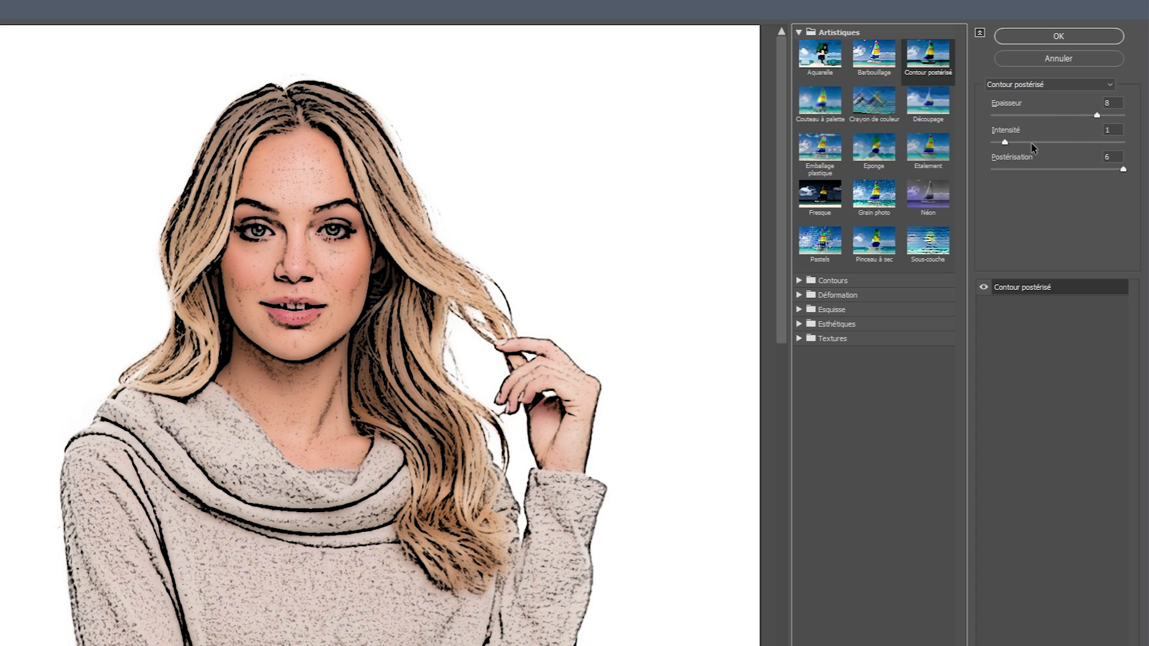
left_click_drag(1098, 115, 1098, 116)
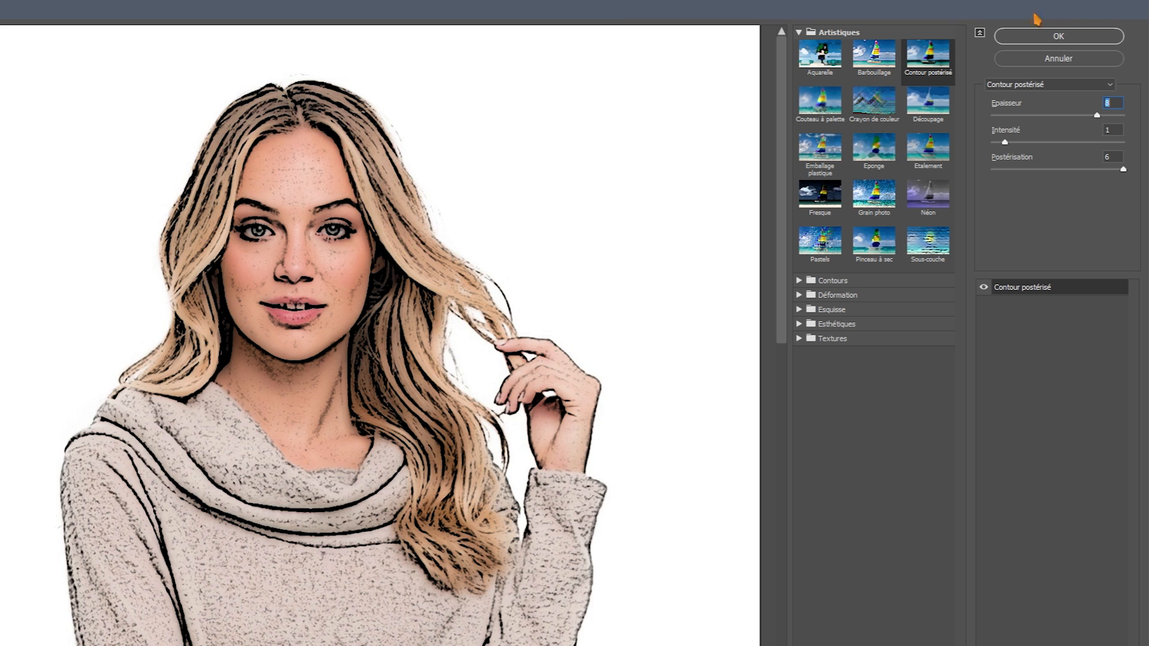
left_click(1048, 39)
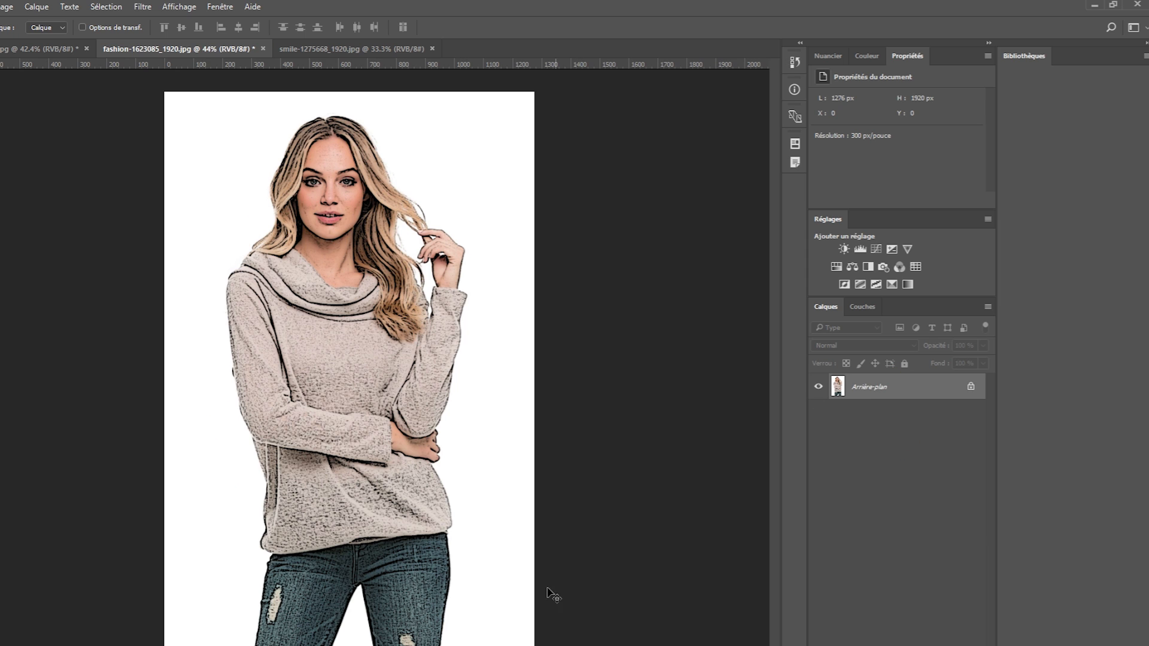
Step: Duplicate the Arrière-plan layer and name the copy A
right_click(914, 391)
left_click(955, 410)
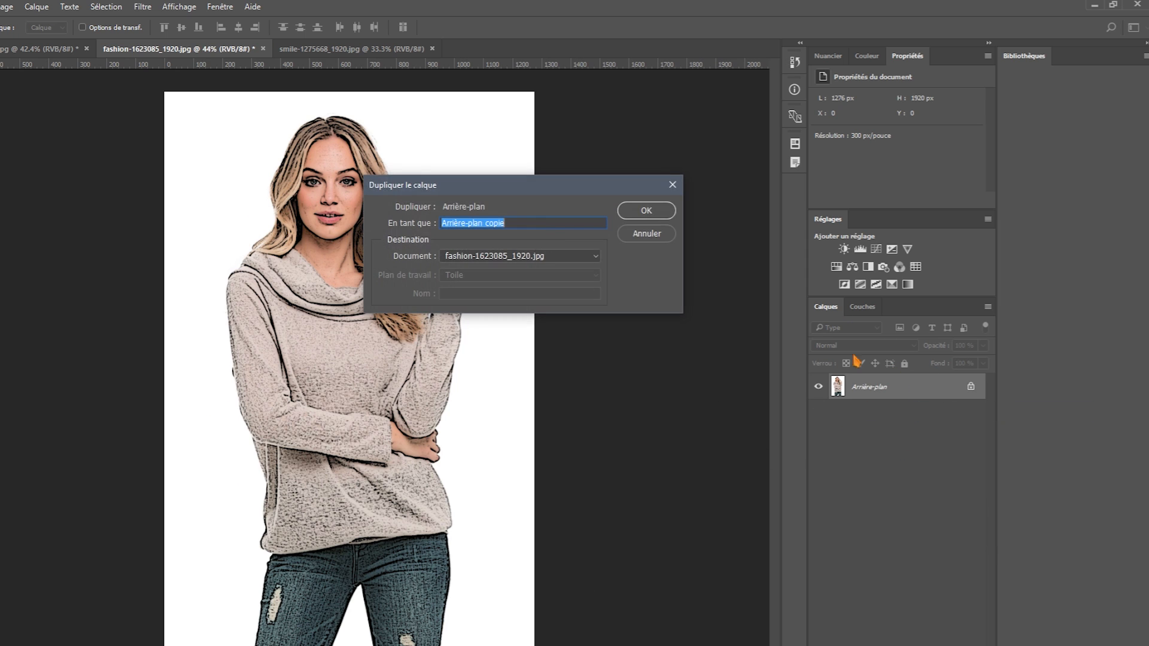
type("A")
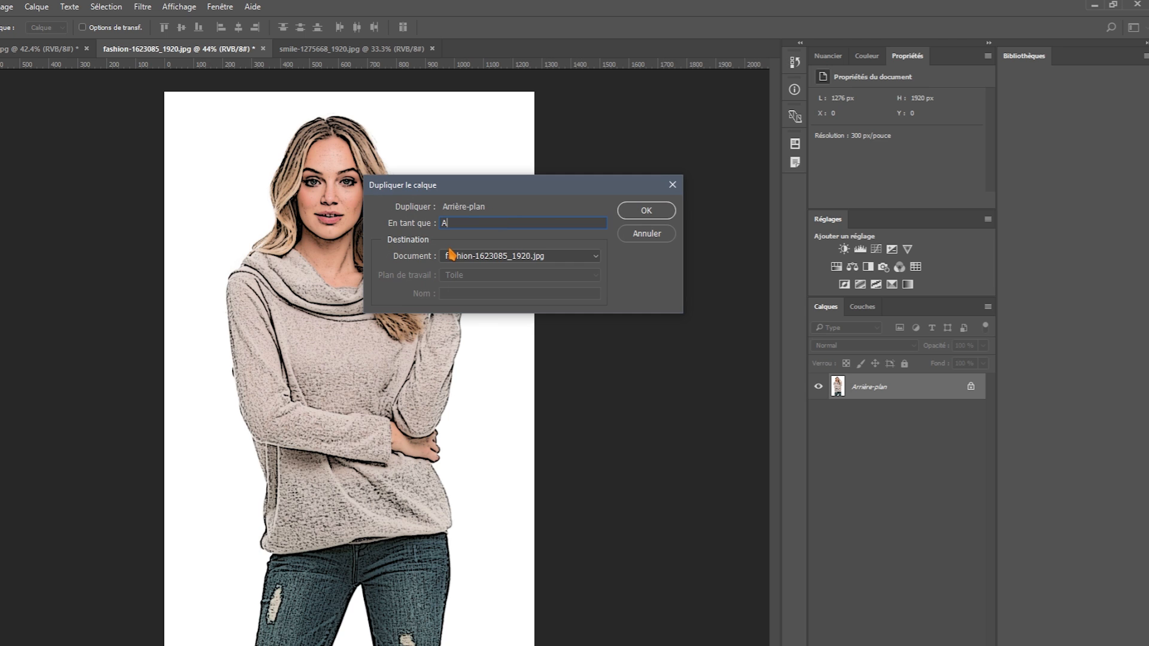
left_click(643, 209)
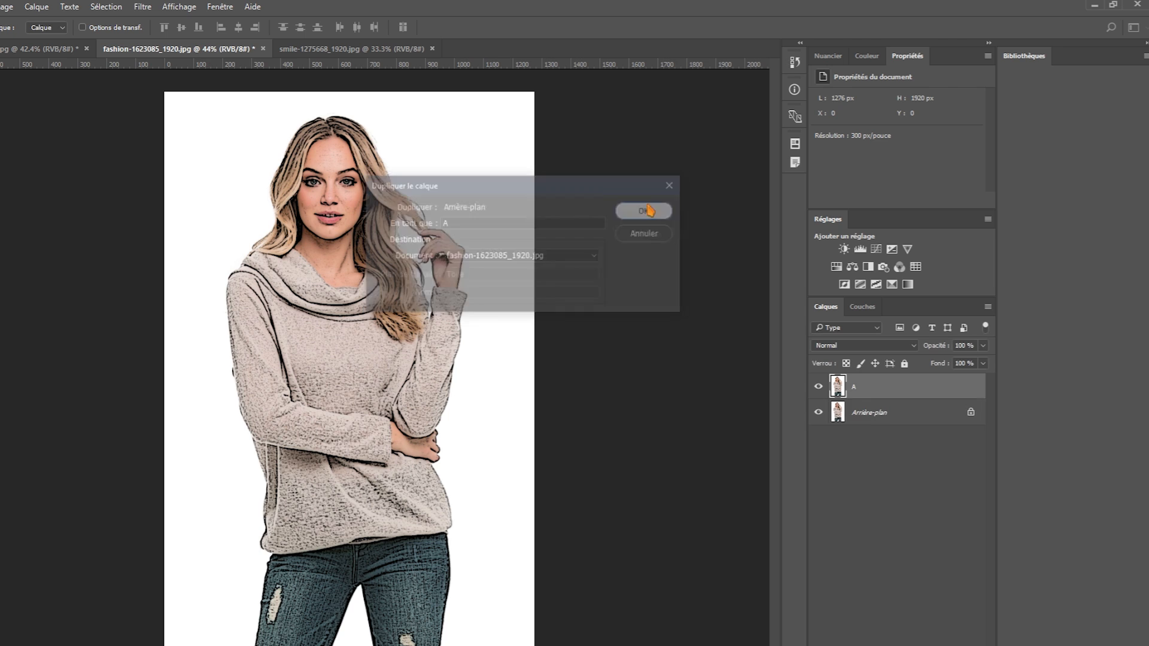
Step: Duplicate the Arrière-plan layer again and name this copy B
left_click(879, 416)
right_click(884, 414)
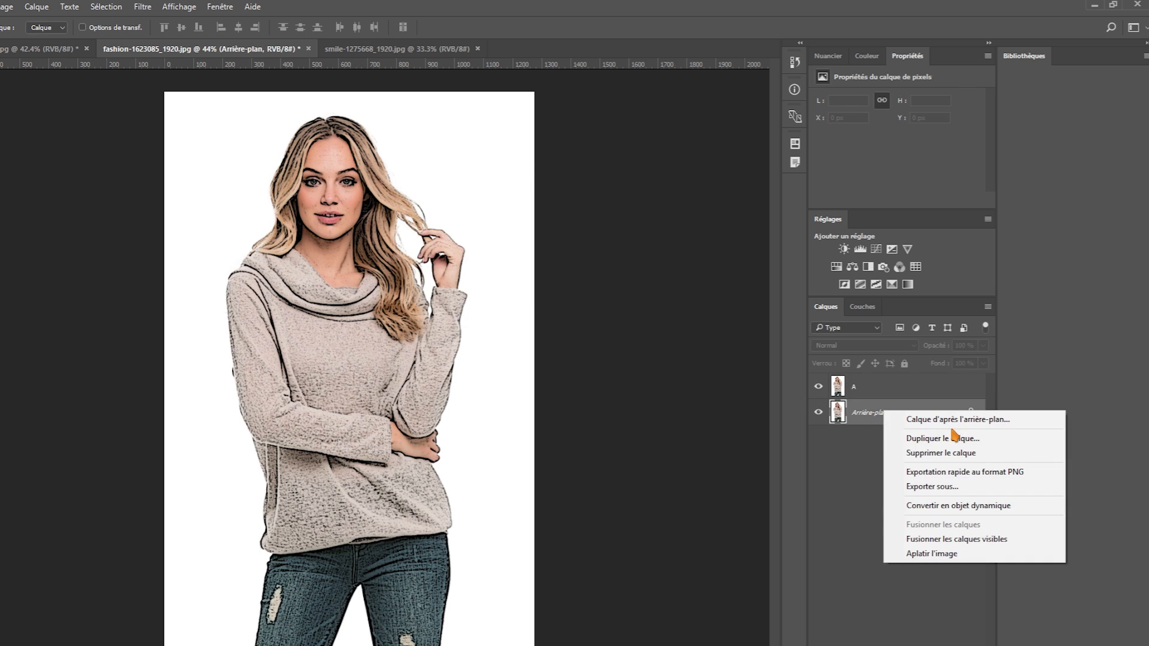
left_click(956, 437)
type("B")
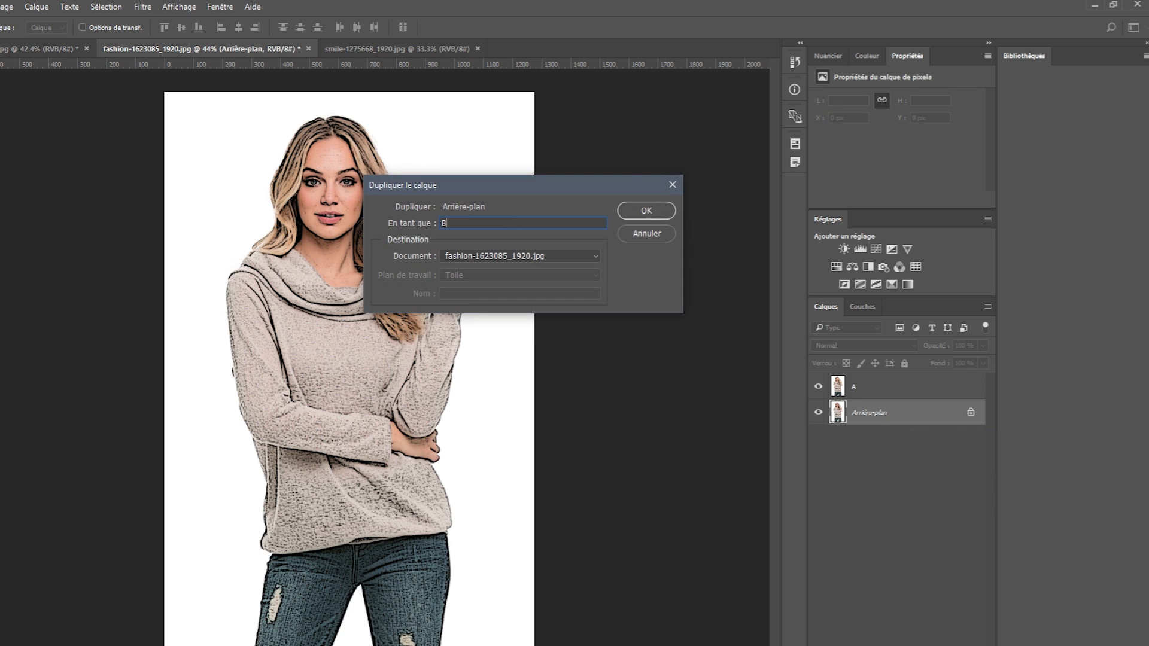
left_click(663, 213)
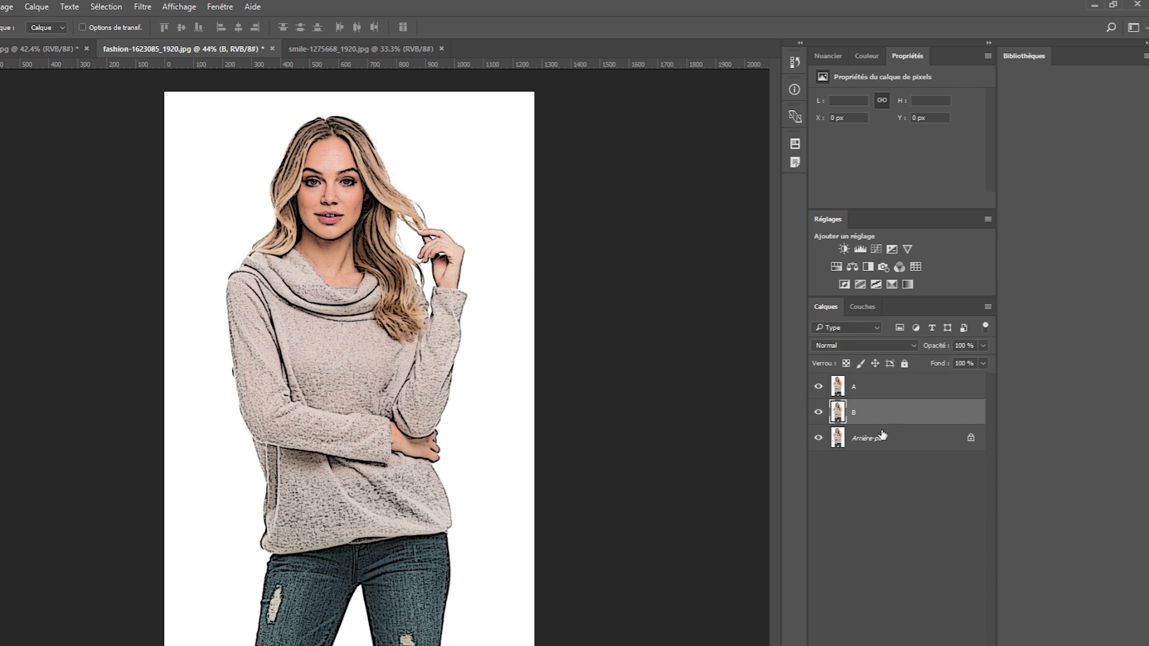
Step: Hide the Arrière-plan layer and make layer A the active layer
left_click(871, 389)
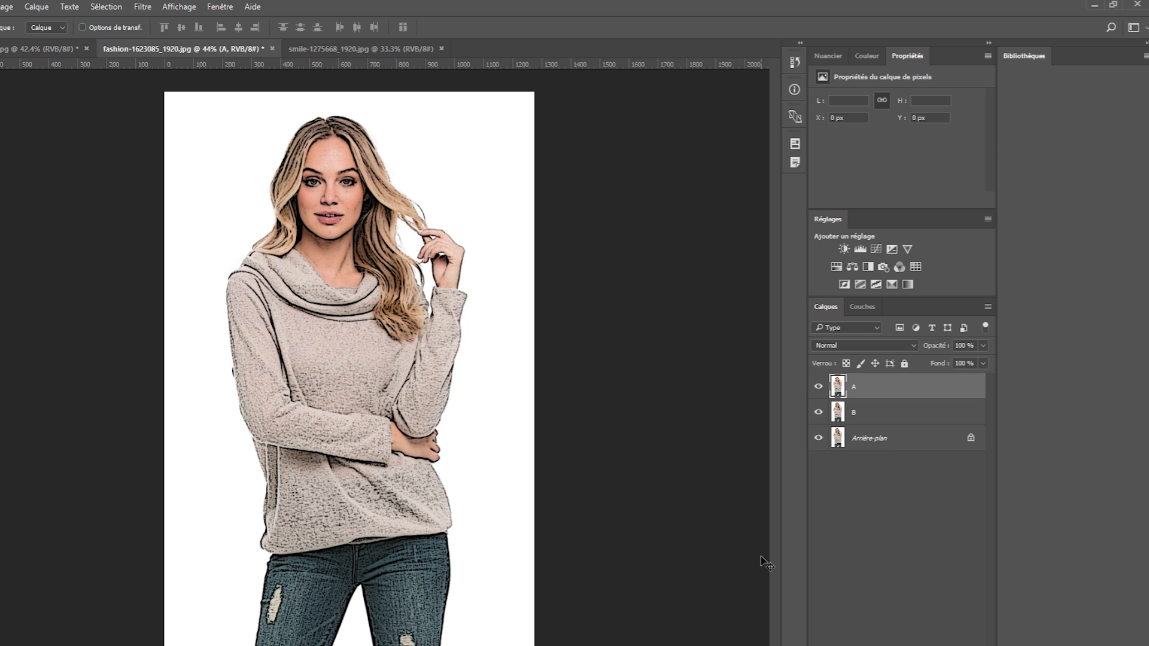
left_click(887, 419)
left_click(818, 437)
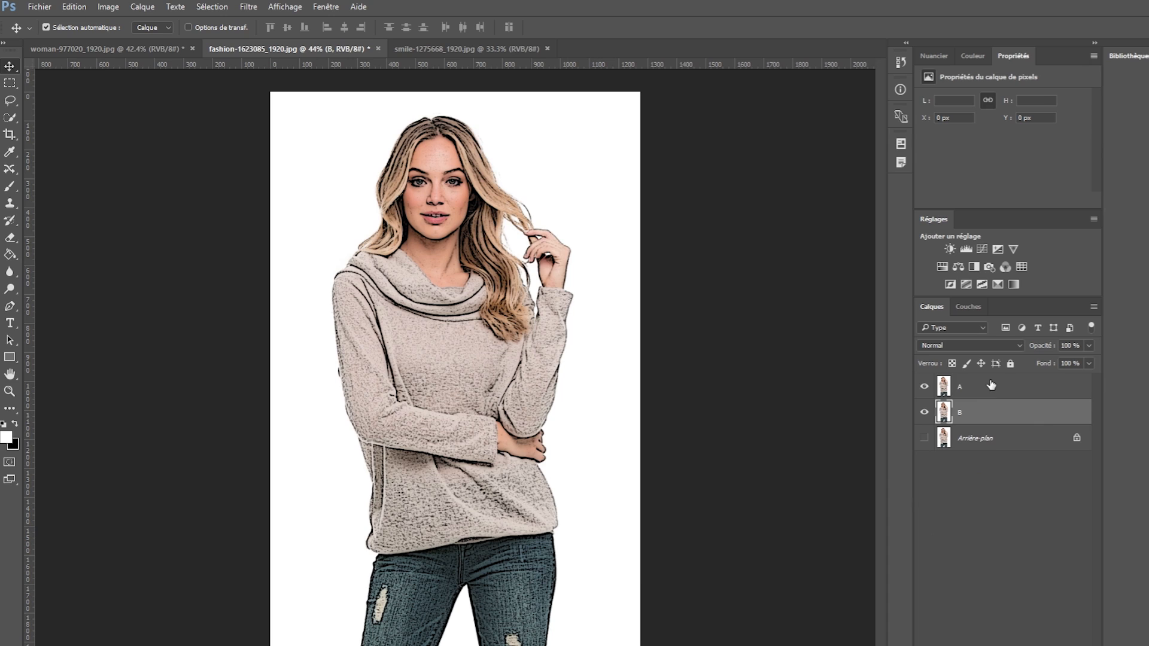
left_click(989, 391)
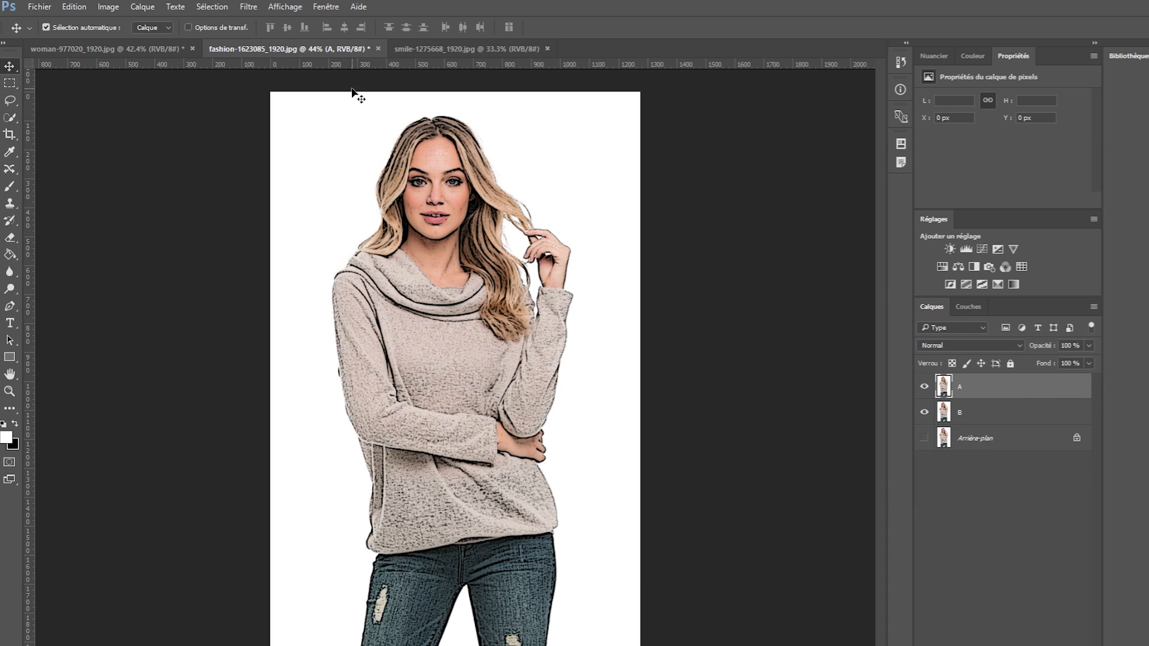
left_click(325, 8)
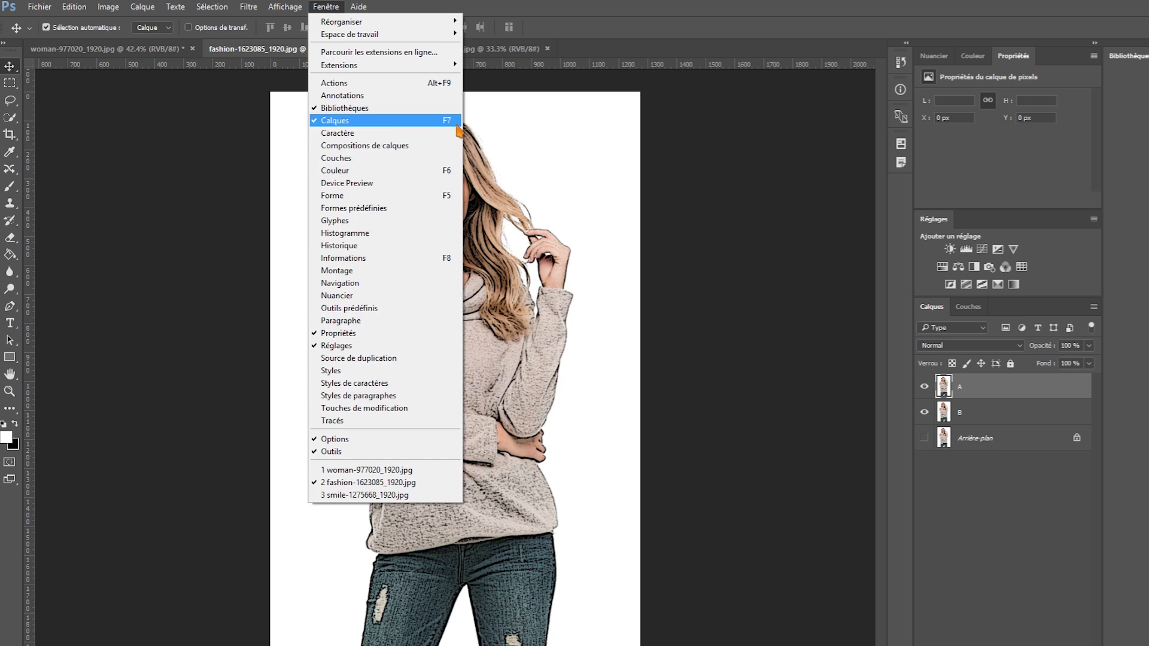
left_click(703, 3)
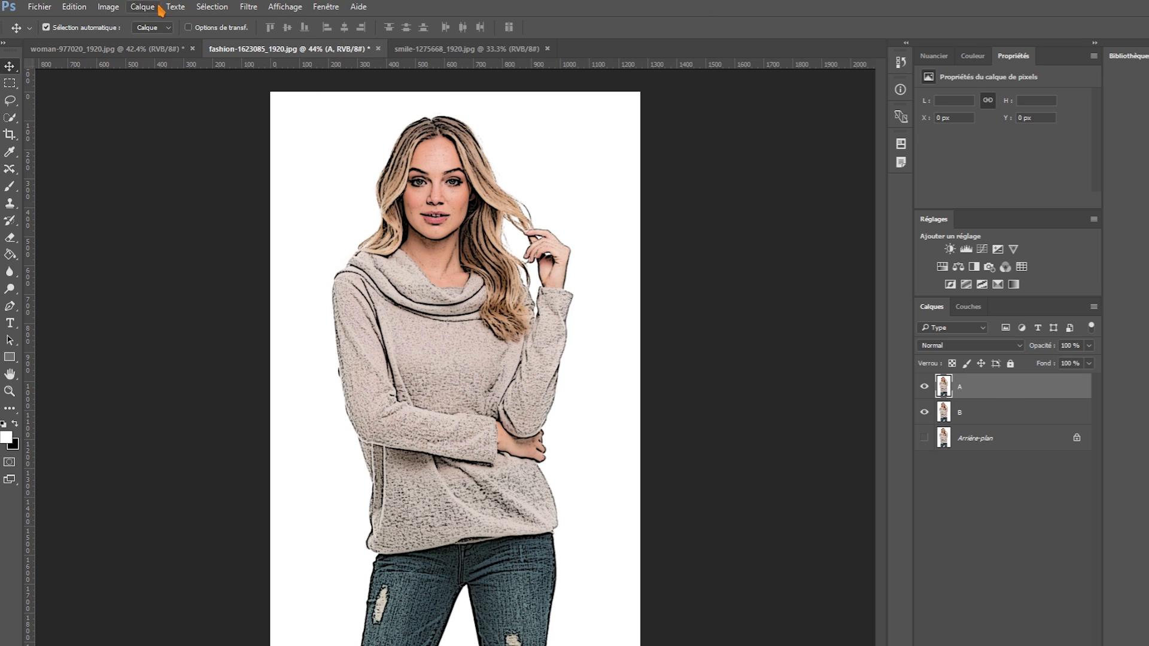
Step: Start a Seuil (Threshold) adjustment on layer A, lower its value to 63 and uncover the figure from behind the dialog
left_click(108, 8)
left_click(110, 9)
left_click(110, 9)
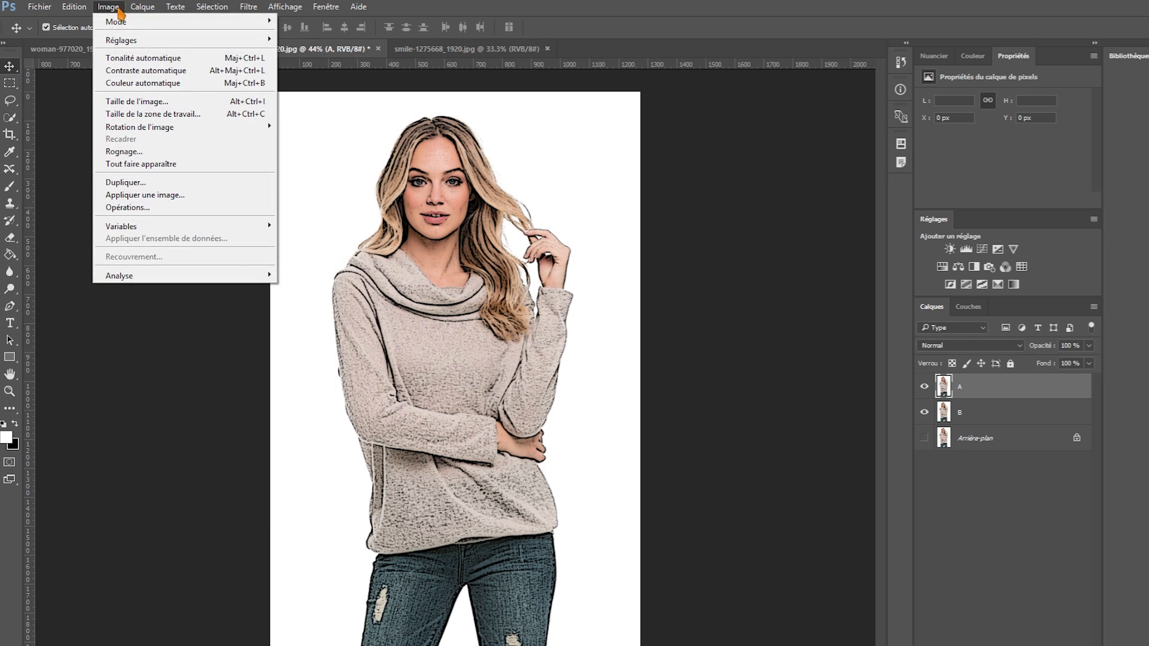
mouse_move(120, 40)
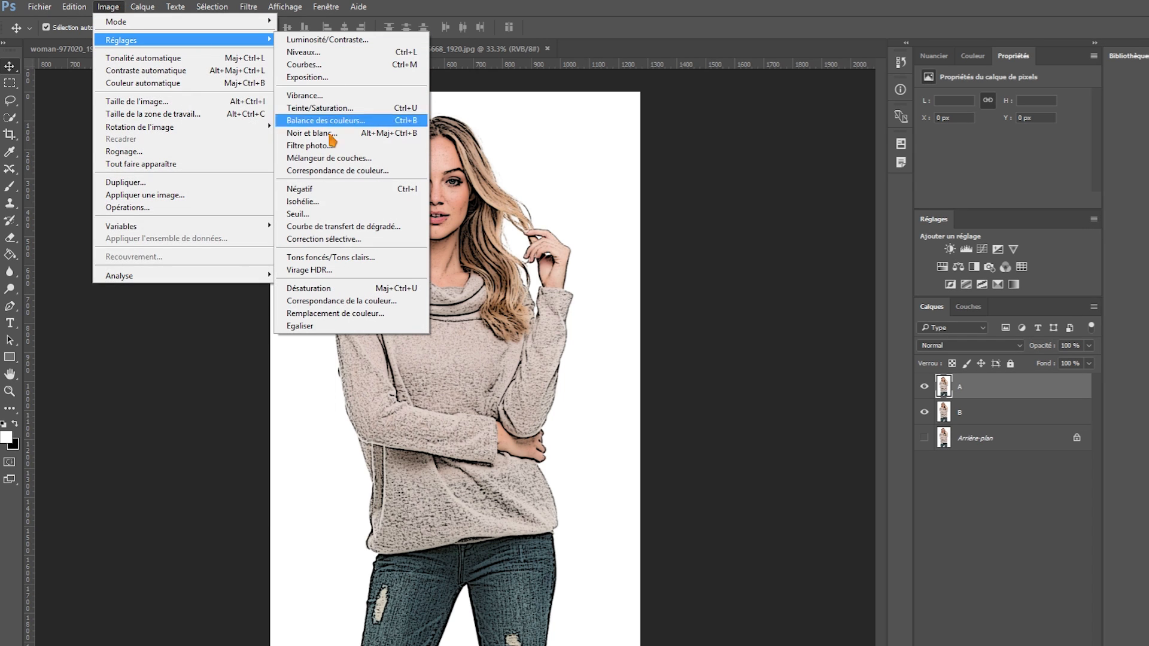
left_click(296, 215)
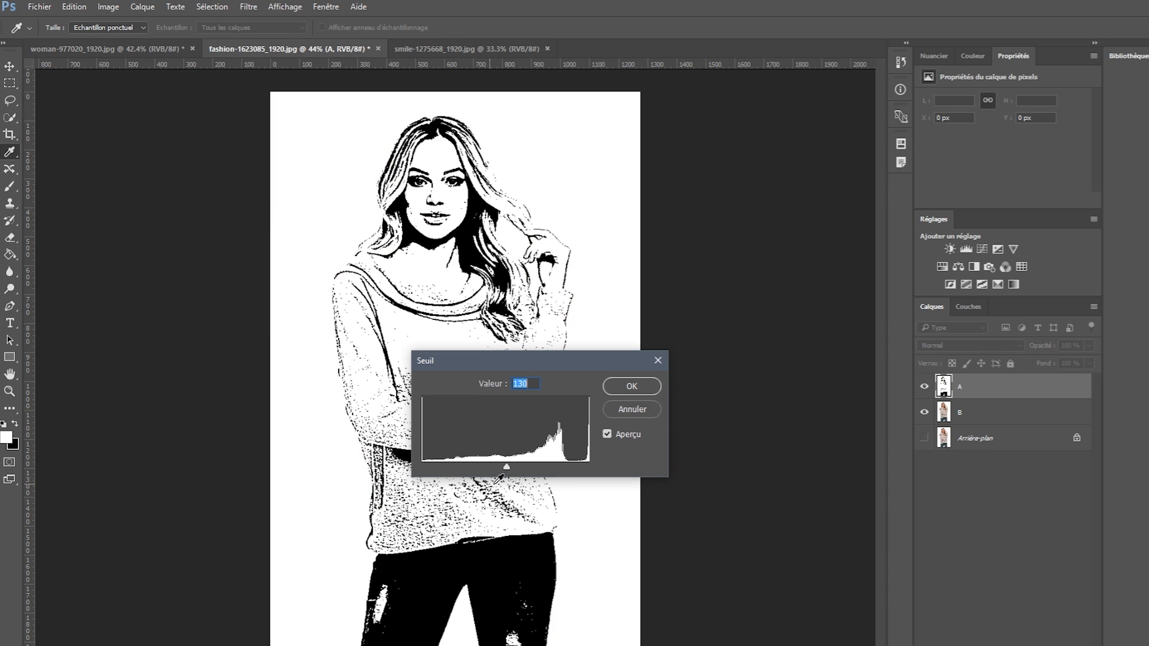
left_click_drag(507, 467, 463, 469)
left_click_drag(503, 369, 730, 250)
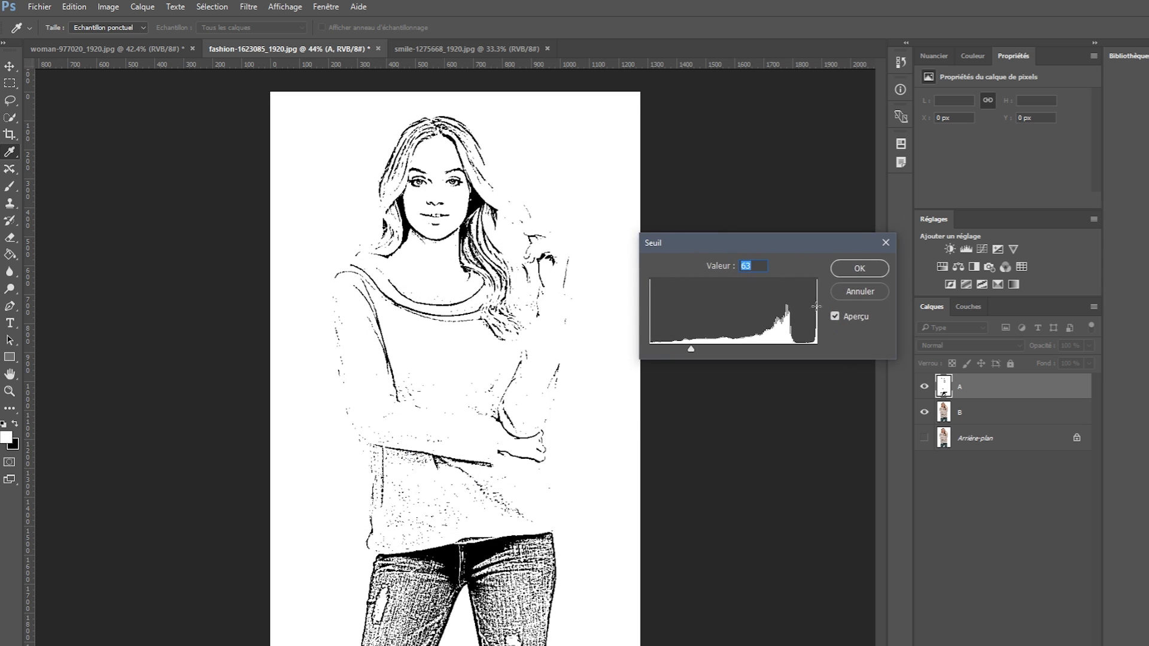
Step: Compare layer A with the threshold preview off and on, then set the threshold value to 79 and apply it
left_click(835, 317)
left_click(835, 317)
left_click(835, 317)
left_click(835, 316)
mouse_move(691, 349)
left_mouse_down()
mouse_move(726, 350)
mouse_move(693, 354)
mouse_move(712, 355)
mouse_move(702, 355)
left_mouse_up()
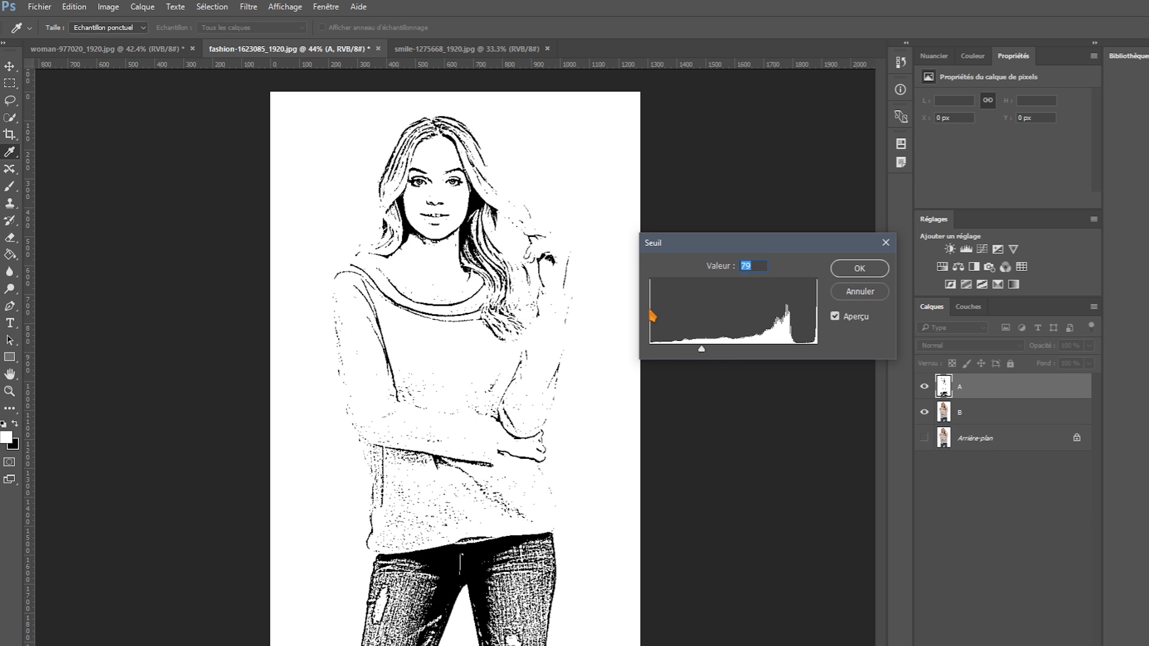
left_click(862, 270)
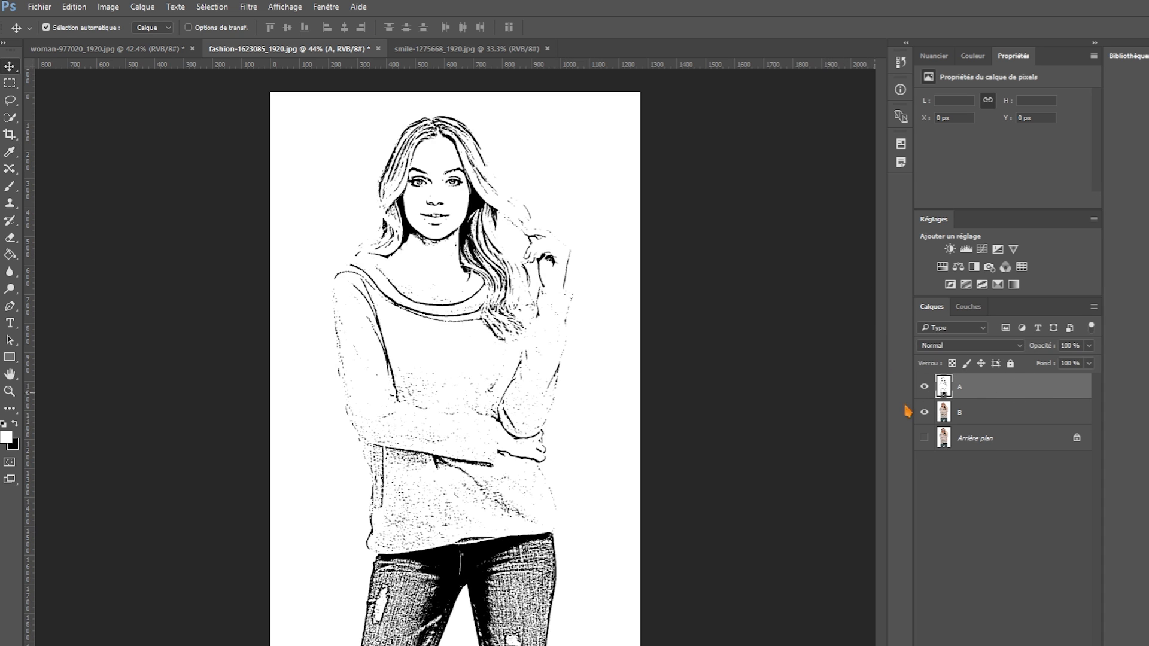
Step: Hide layer A and apply a Seuil (Threshold) adjustment with a value of 141 to layer B
left_click(924, 386)
left_click(978, 416)
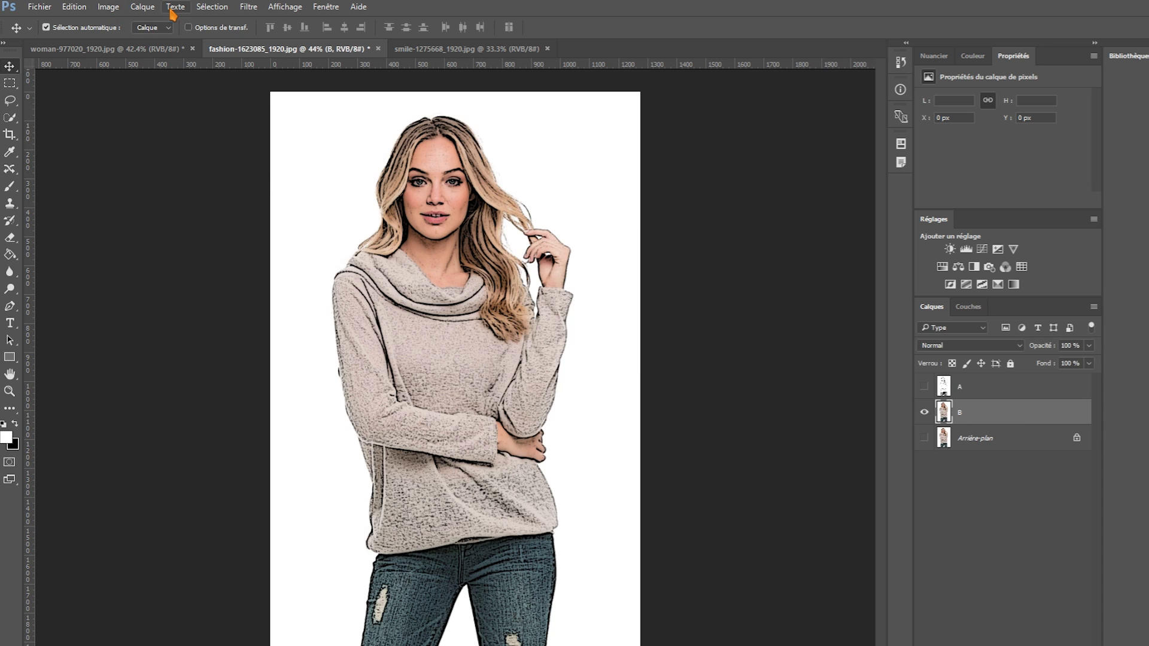
left_click(108, 6)
mouse_move(201, 46)
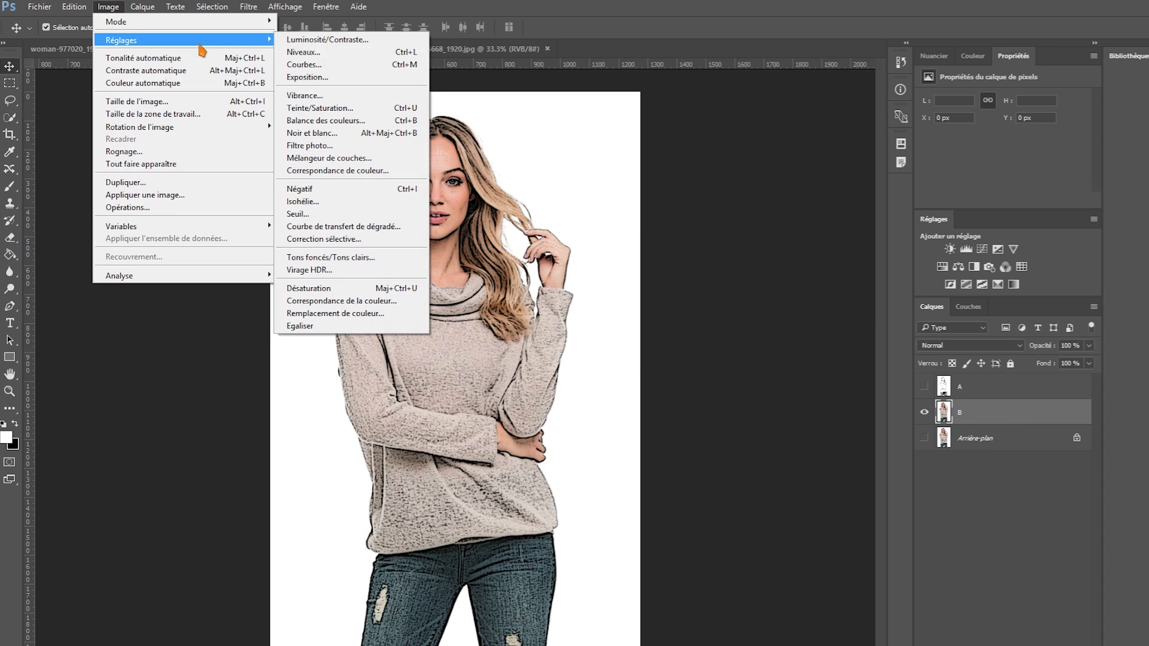
left_click(300, 214)
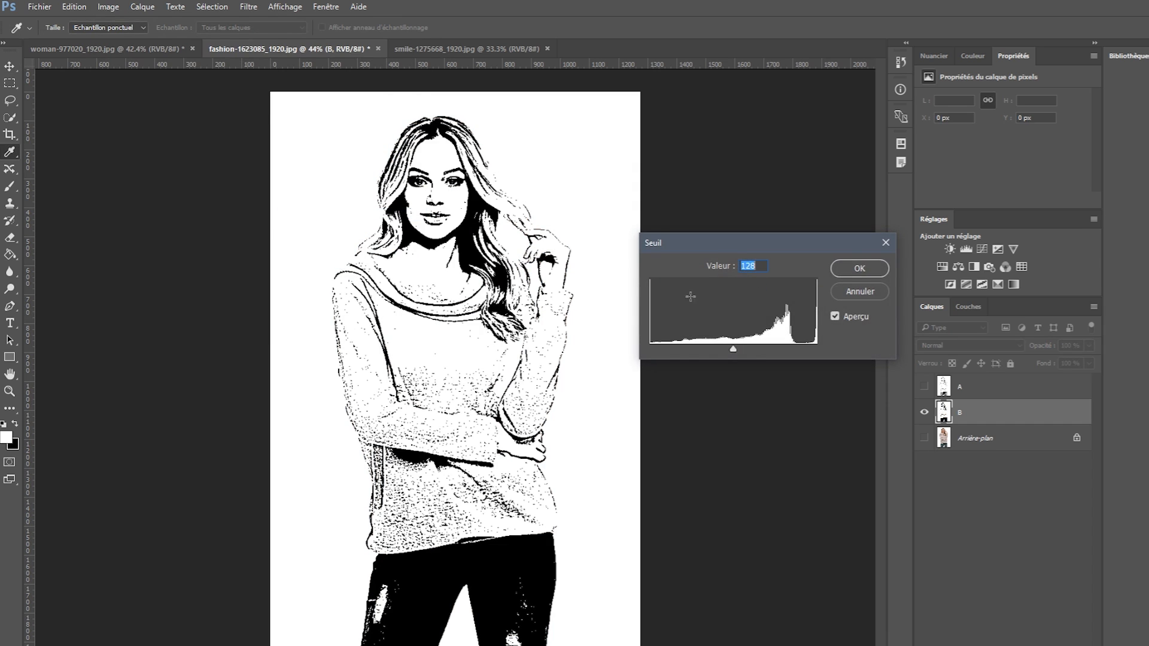
mouse_move(734, 353)
left_mouse_down()
mouse_move(760, 353)
mouse_move(743, 352)
left_mouse_up()
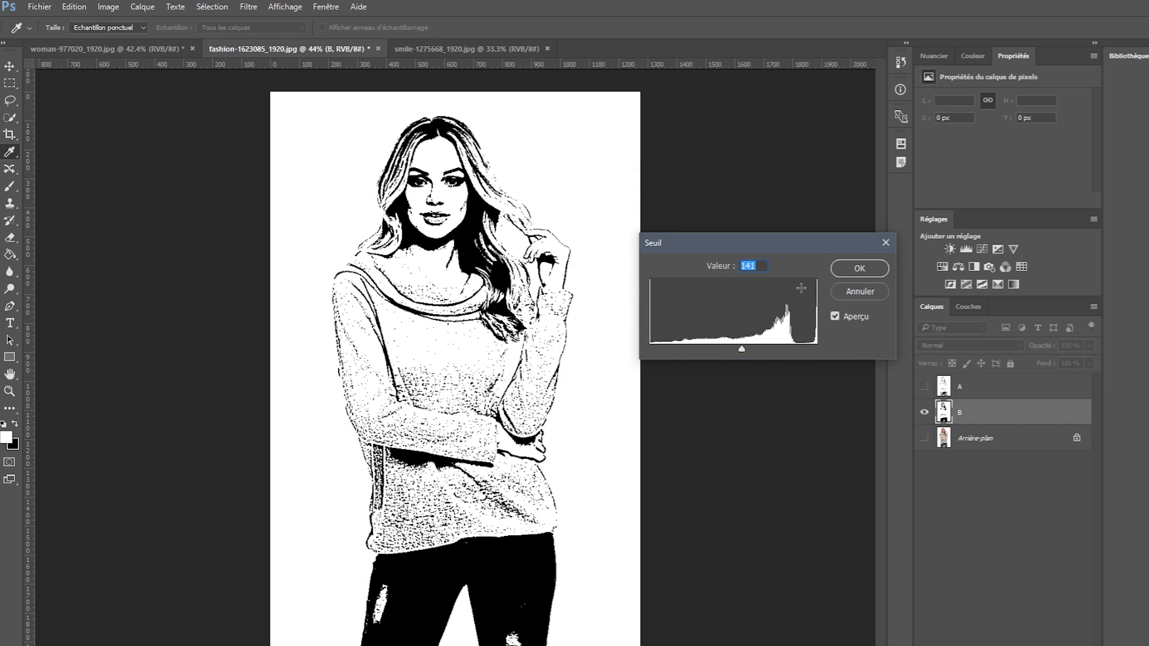
left_click(854, 280)
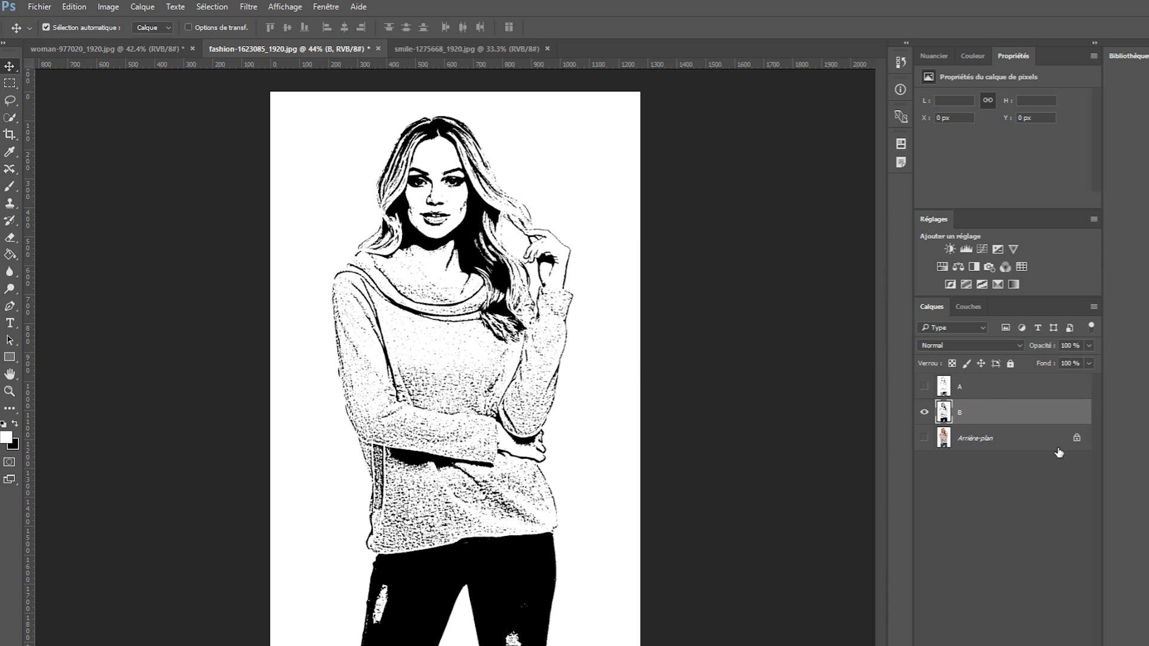
Step: Show layer A again and add a white layer mask to it
left_click(982, 387)
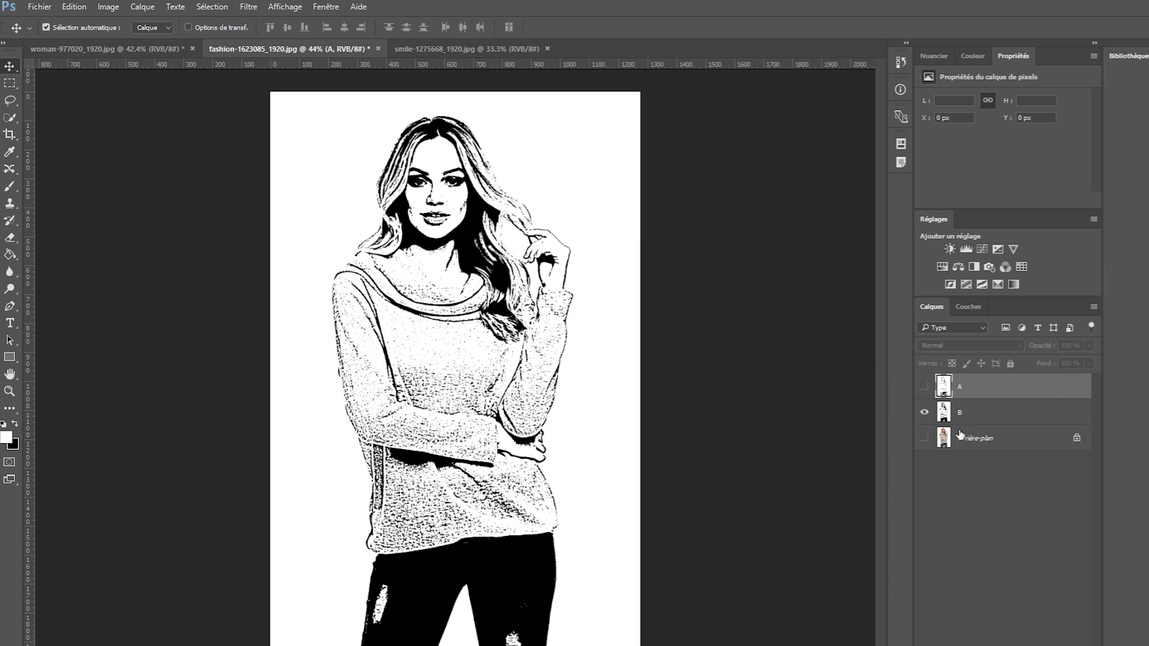
left_click(928, 386)
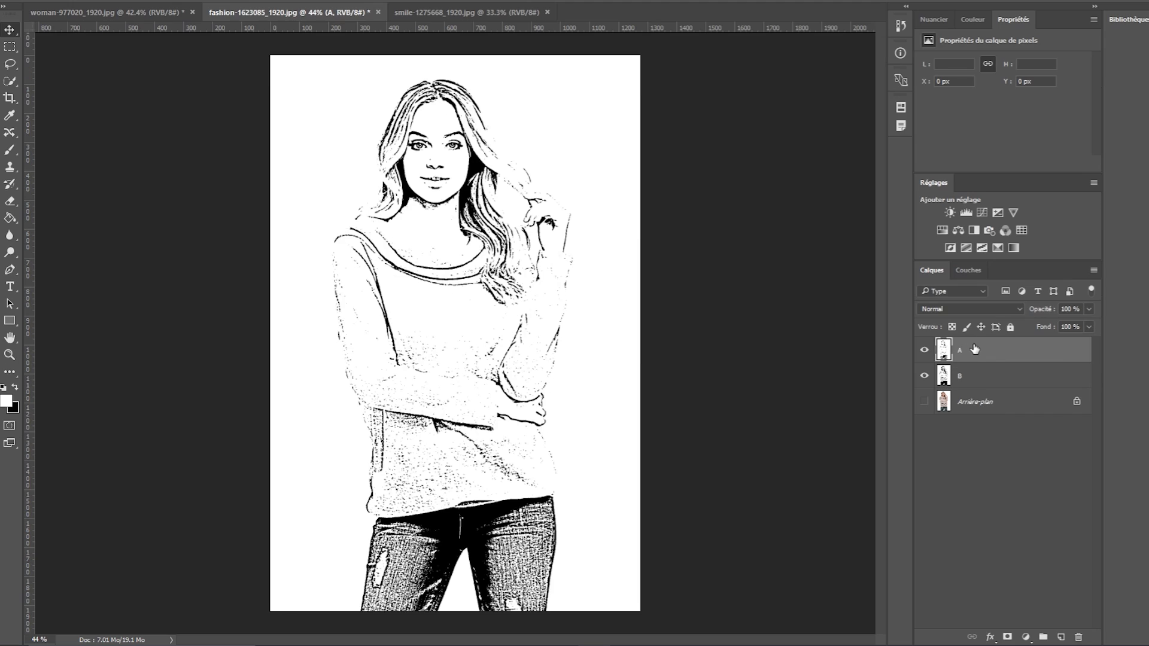
left_click(1008, 638)
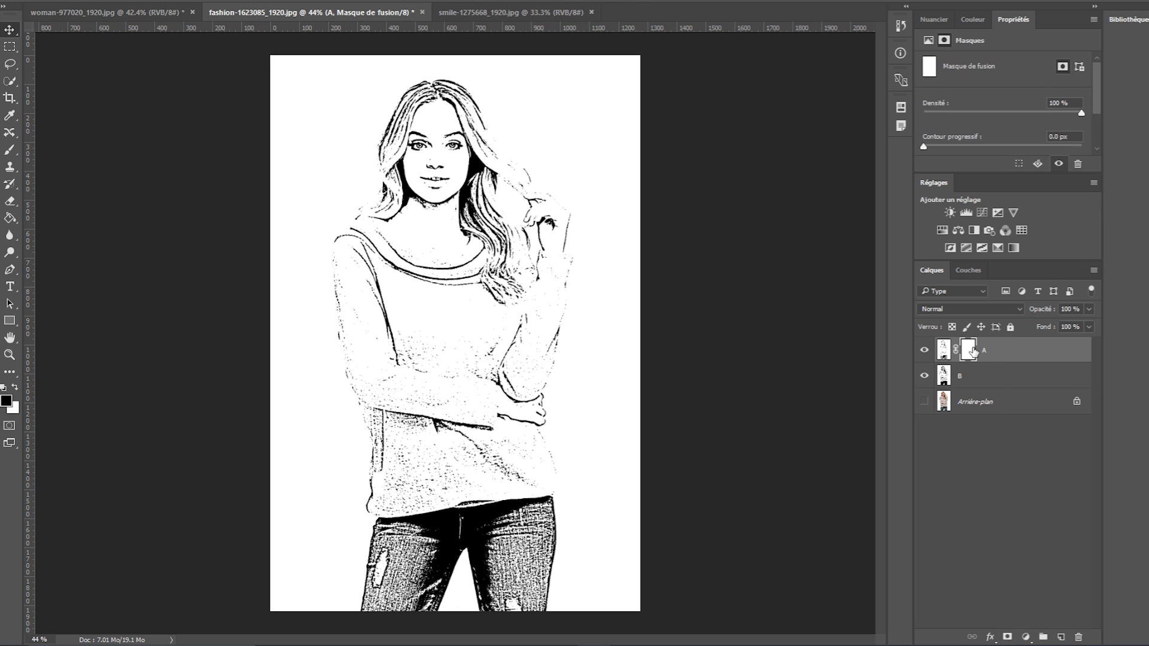
Step: Brush black on layer A's mask over the jeans to reveal layer B's darker threshold on both legs
key("b")
key("x")
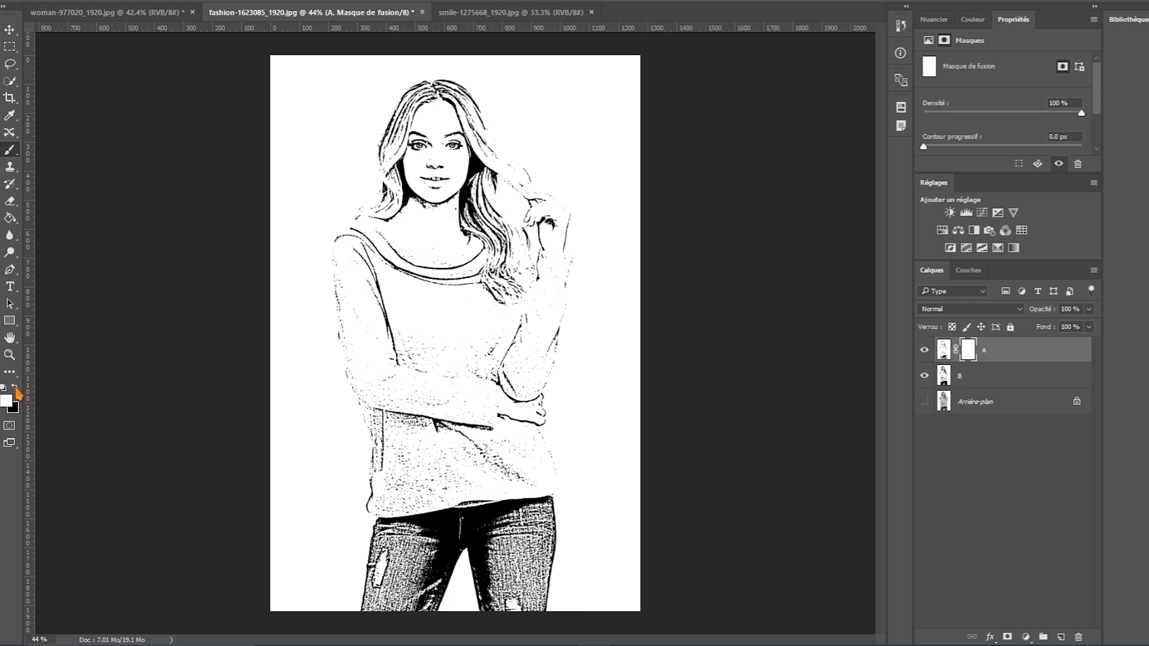
left_click(16, 388)
mouse_move(425, 528)
left_mouse_down()
mouse_move(417, 595)
mouse_move(413, 547)
mouse_move(396, 573)
mouse_move(393, 538)
mouse_move(380, 551)
mouse_move(414, 525)
mouse_move(383, 549)
mouse_move(367, 589)
left_mouse_up()
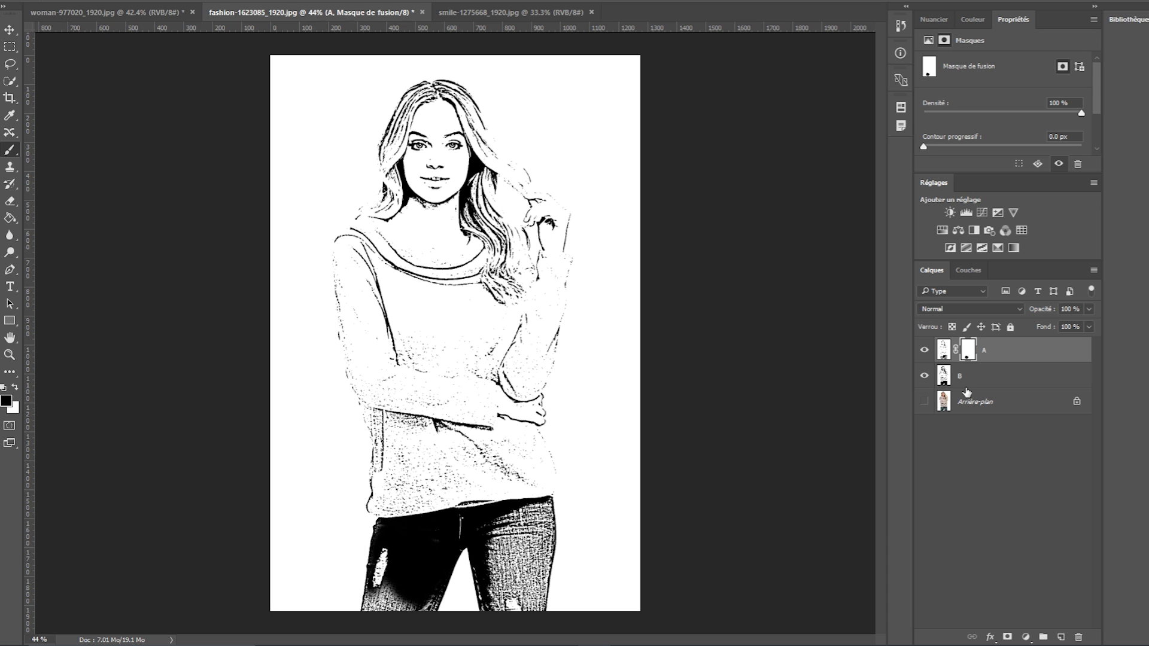
mouse_move(491, 553)
left_mouse_down()
mouse_move(522, 548)
mouse_move(532, 565)
left_mouse_up()
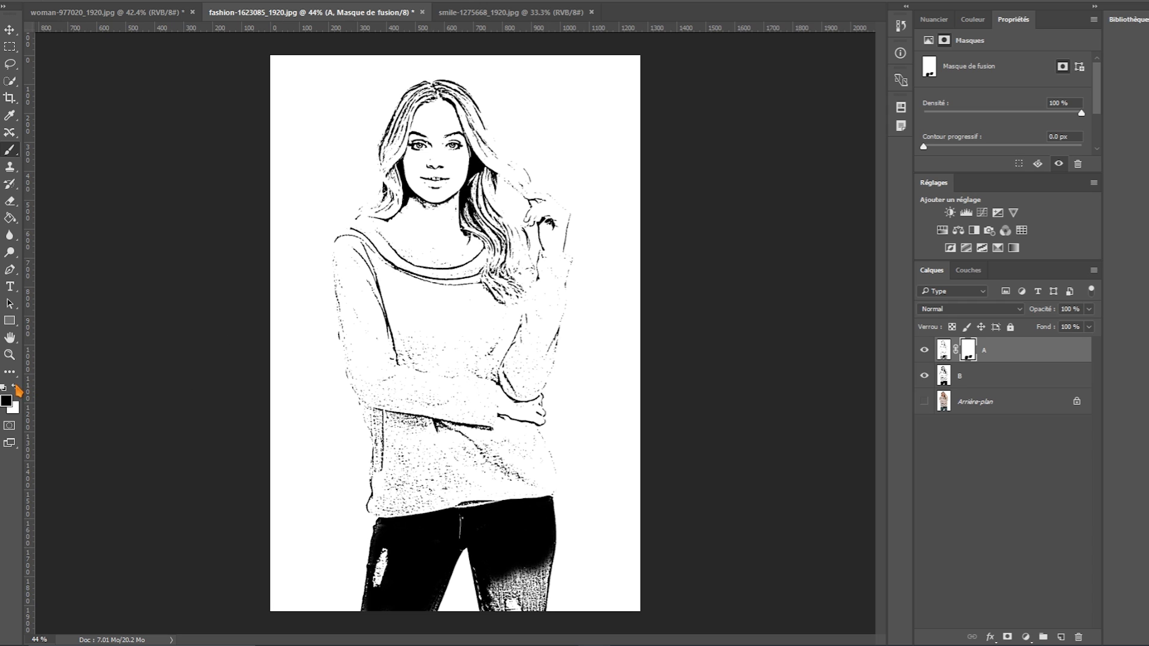
Step: Brush white on layer A's mask over both legs to restore the lighter threshold on the jeans
mouse_move(516, 579)
left_mouse_down()
mouse_move(524, 542)
mouse_move(542, 548)
mouse_move(541, 524)
mouse_move(511, 514)
mouse_move(488, 560)
left_mouse_up()
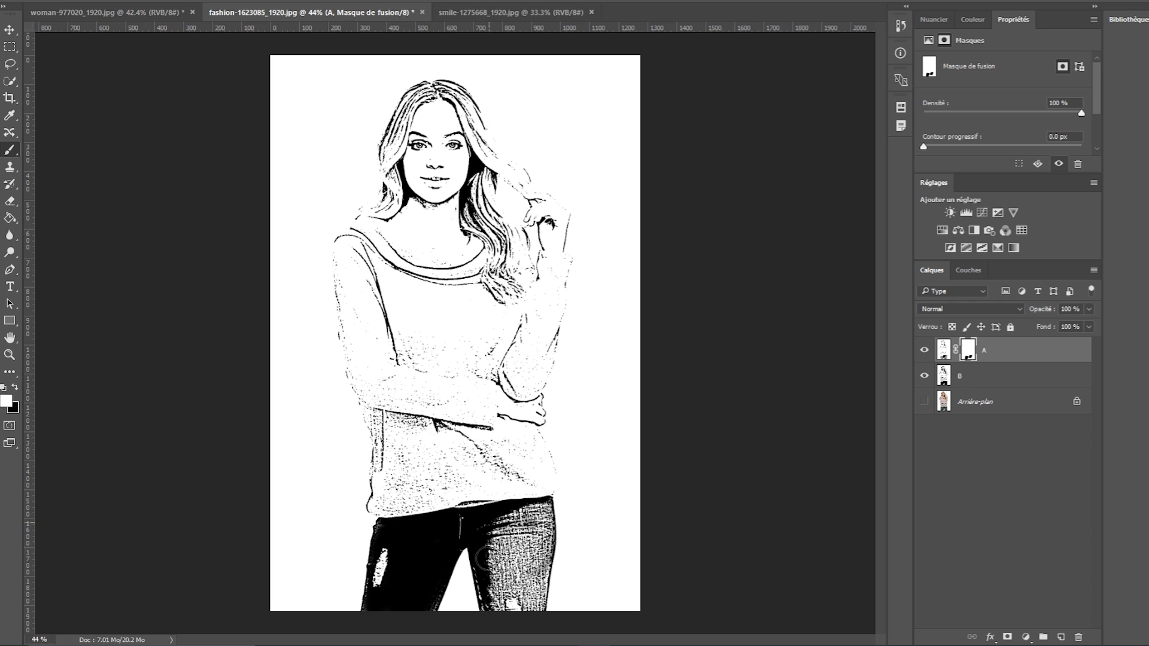
mouse_move(426, 541)
left_mouse_down()
mouse_move(394, 585)
mouse_move(402, 579)
mouse_move(400, 559)
mouse_move(374, 574)
mouse_move(404, 571)
mouse_move(405, 605)
mouse_move(422, 554)
mouse_move(436, 555)
mouse_move(410, 534)
left_mouse_up()
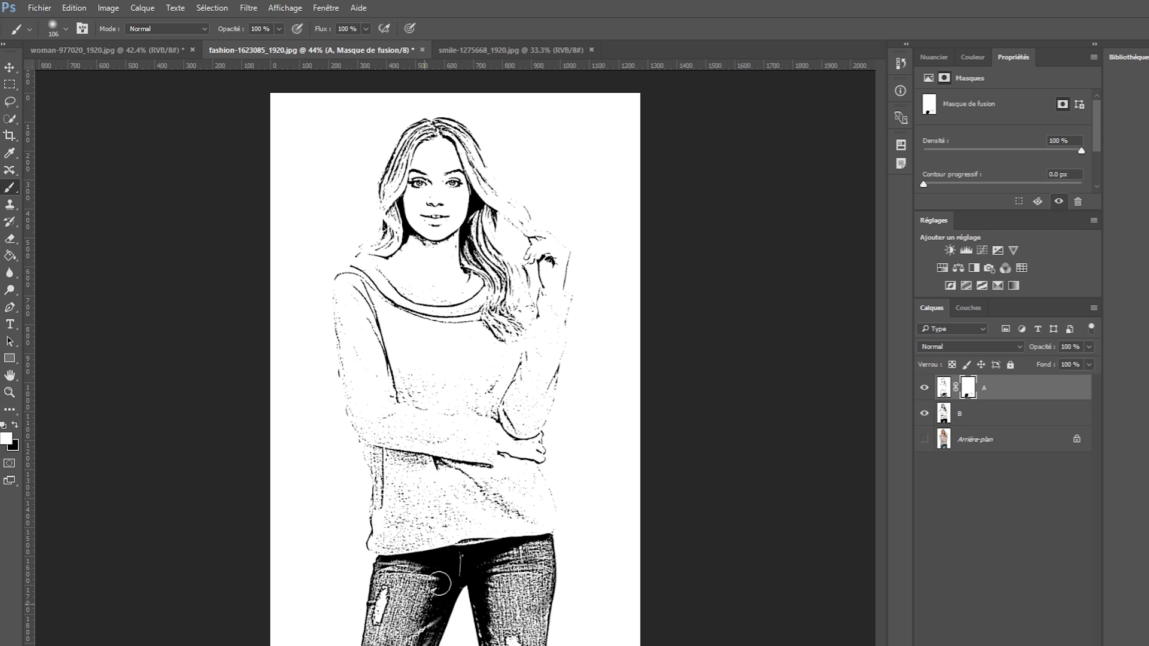
Step: Brush black on layer A's mask with the soft 106 px brush along the raised arm, hand and adjacent sweater edge to reveal layer B
left_click(66, 28)
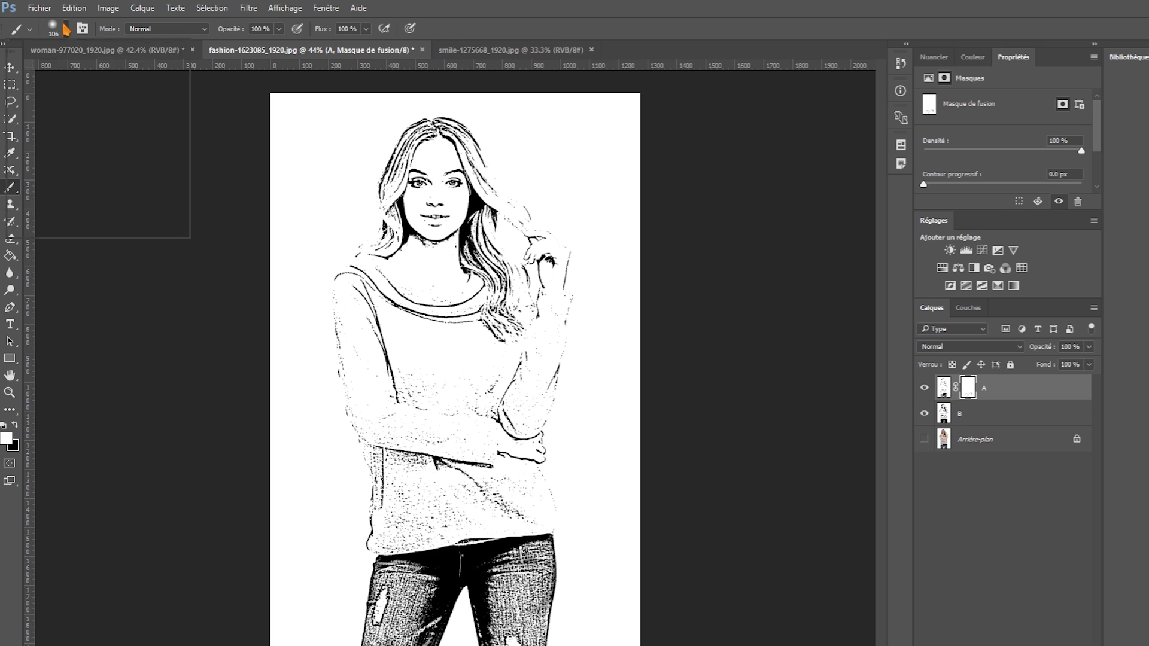
left_click(66, 28)
left_click(66, 28)
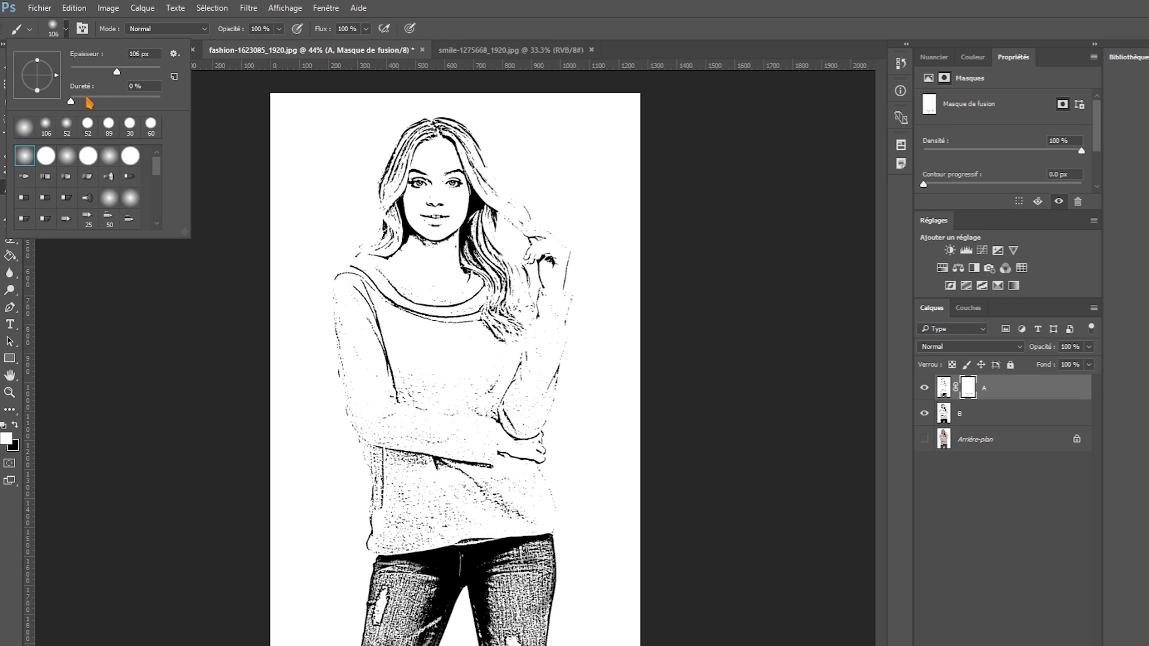
key("x")
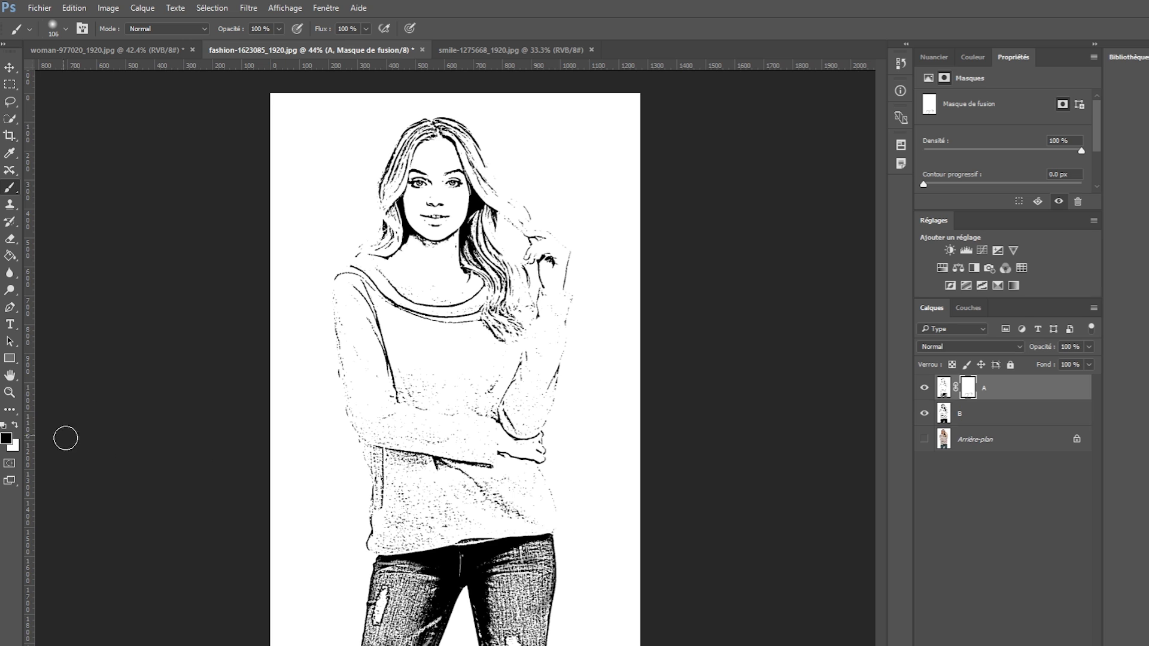
mouse_move(553, 516)
left_mouse_down()
mouse_move(537, 427)
mouse_move(564, 352)
mouse_move(568, 246)
mouse_move(537, 223)
mouse_move(545, 297)
left_mouse_up()
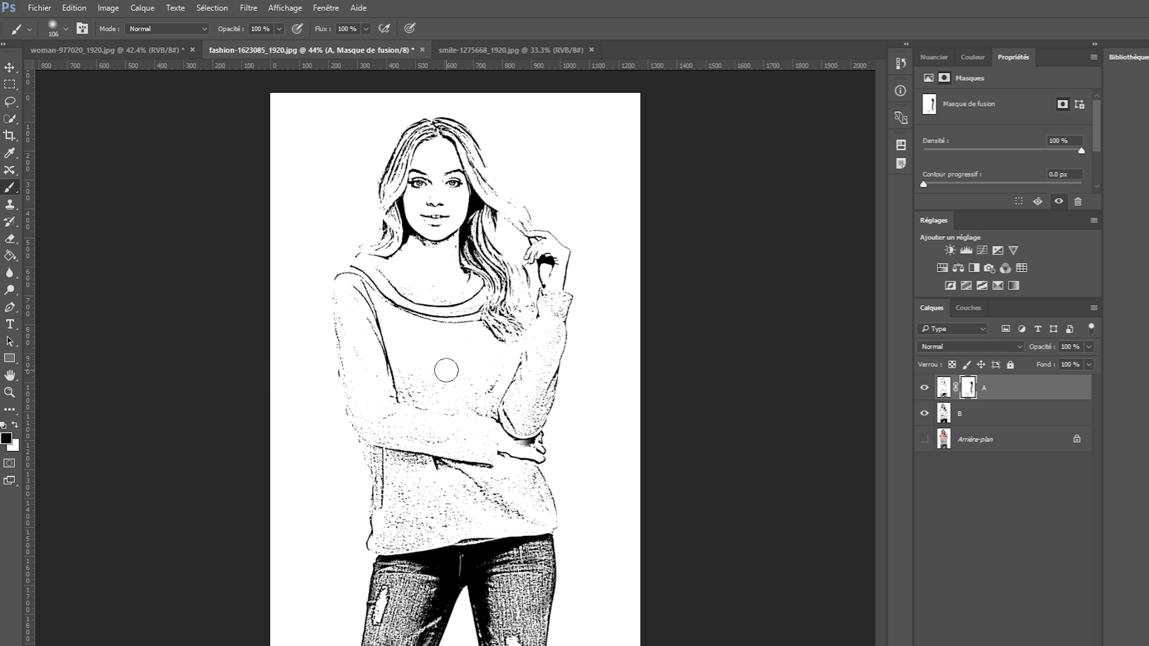
Step: Brush black on layer A's mask down the outer edge of the folded arm's sleeve, from the shoulder to the elbow
scroll(447, 370, "up", 6)
left_click_drag(458, 201, 557, 293)
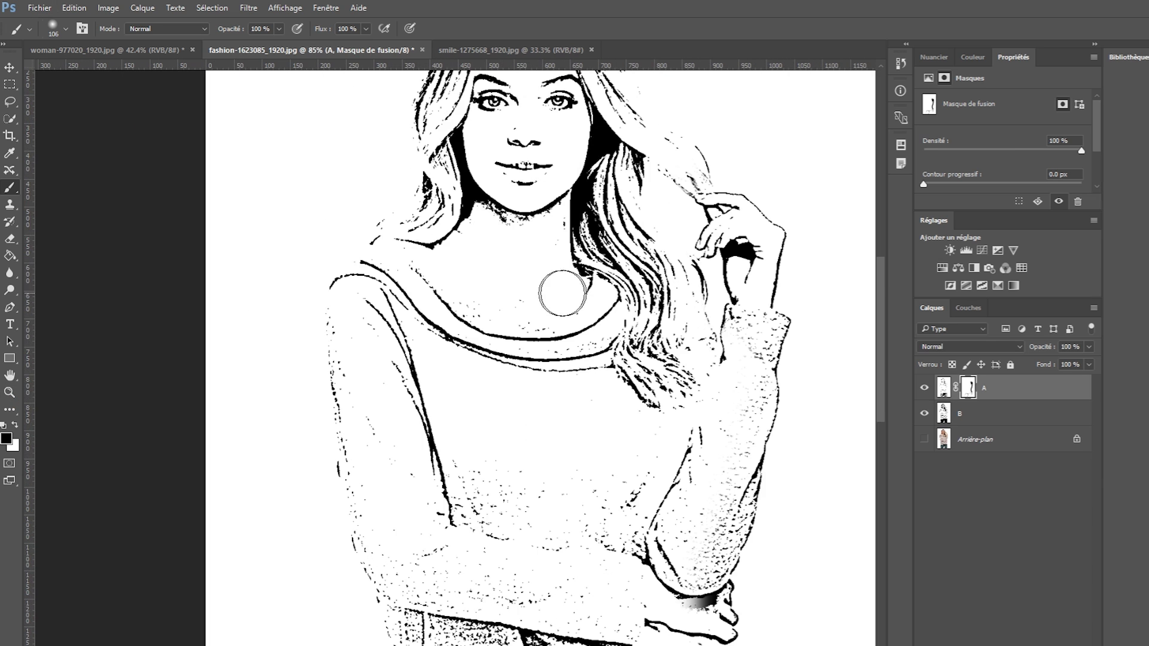
left_click_drag(416, 298, 482, 272)
mouse_move(399, 263)
left_mouse_down()
mouse_move(418, 515)
mouse_move(443, 584)
left_mouse_up()
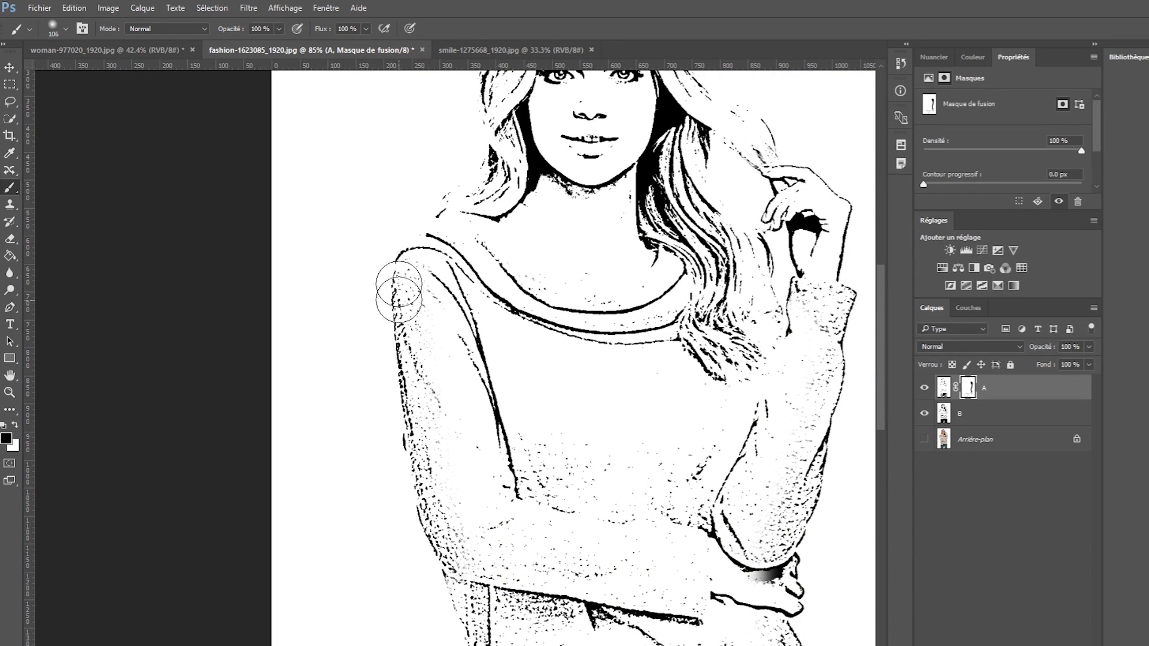
mouse_move(494, 502)
left_mouse_down()
mouse_move(495, 210)
mouse_move(457, 264)
mouse_move(464, 405)
mouse_move(476, 417)
mouse_move(461, 532)
left_mouse_up()
Step: Brush black on layer A's mask along the outer edges of the jeans and sweater and across the folded forearm
scroll(495, 206, "down", 2)
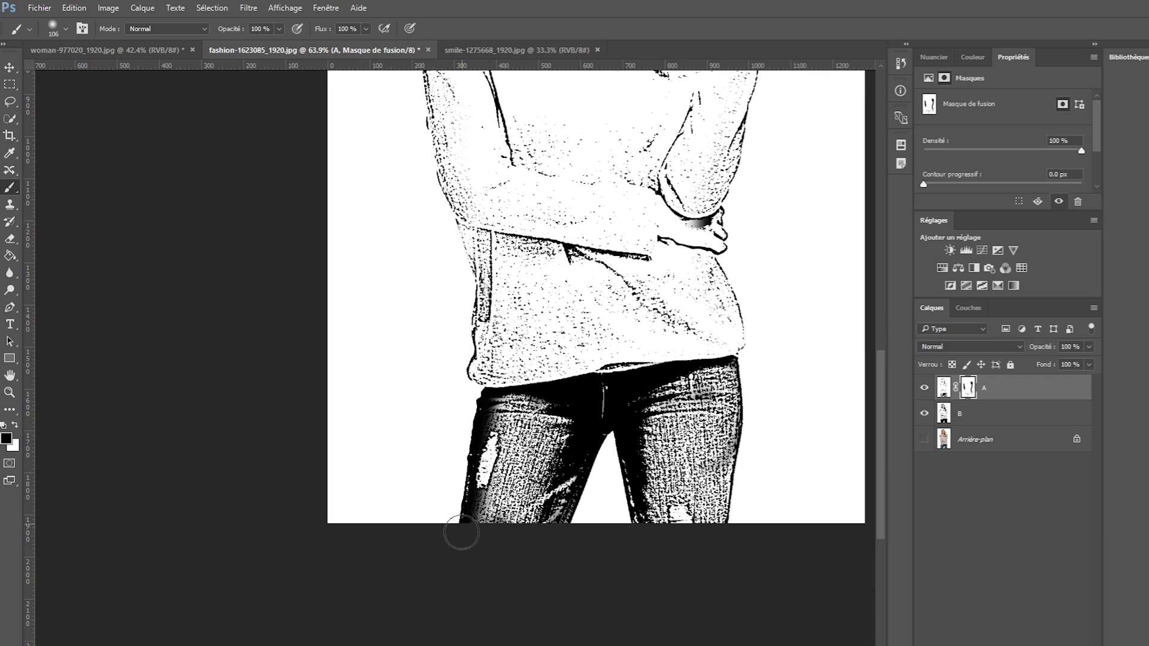
left_click_drag(485, 192, 403, 233)
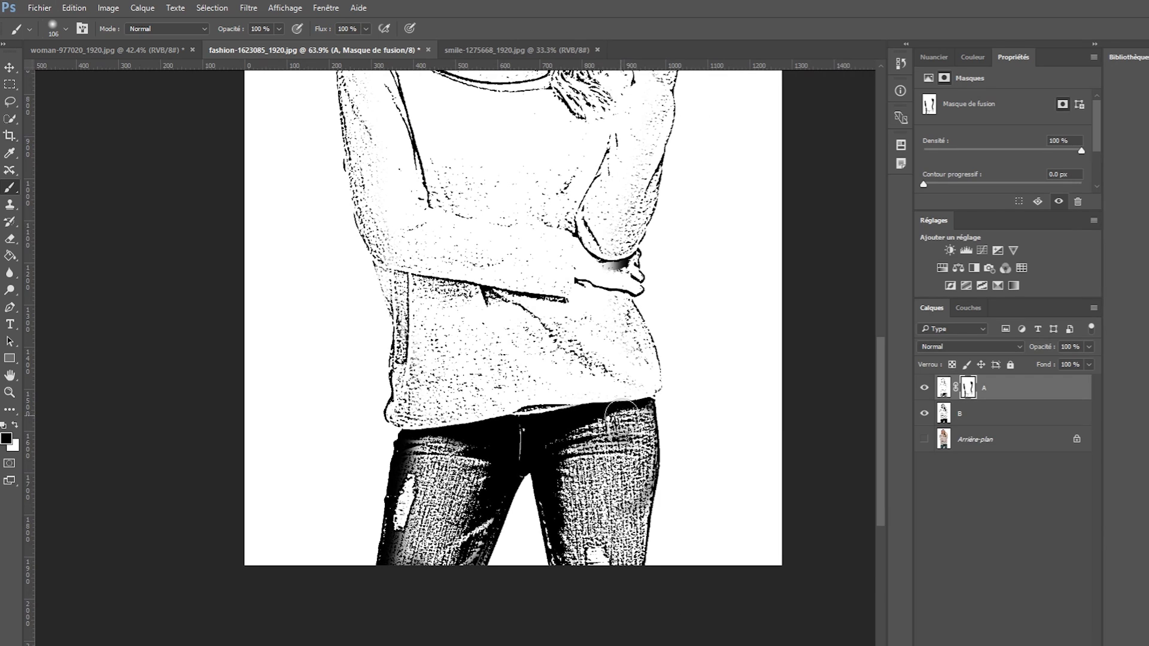
mouse_move(671, 437)
left_mouse_down()
mouse_move(657, 572)
mouse_move(659, 561)
left_mouse_up()
left_click_drag(668, 205, 638, 362)
mouse_move(609, 441)
left_mouse_down()
mouse_move(560, 398)
mouse_move(431, 378)
mouse_move(419, 439)
mouse_move(538, 473)
mouse_move(407, 443)
left_mouse_up()
Step: Brush white on layer A's mask over the dark patch just below the folded forearm
left_click(18, 425)
left_click(18, 427)
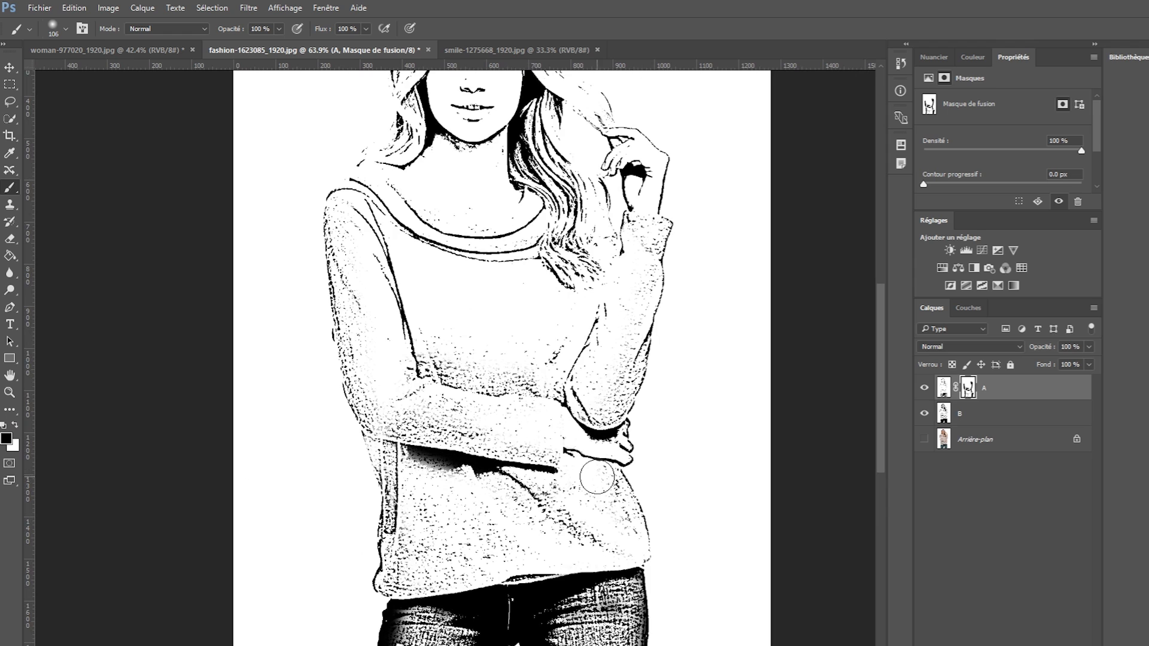
mouse_move(501, 462)
left_mouse_down()
mouse_move(404, 464)
mouse_move(483, 486)
mouse_move(452, 482)
left_mouse_up()
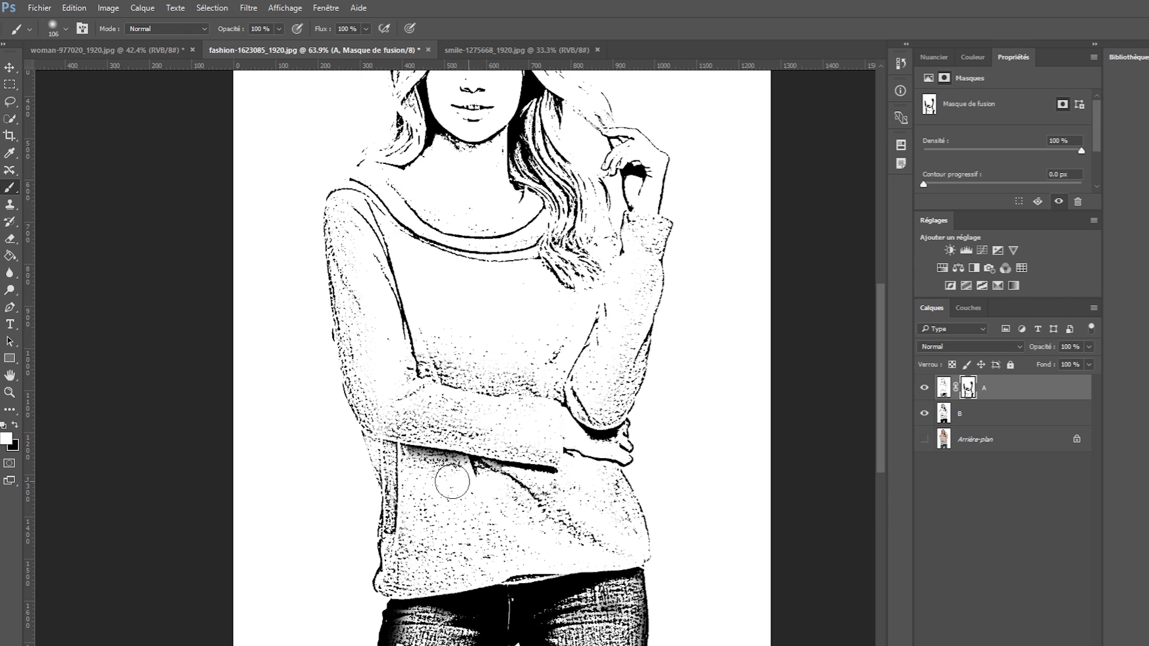
Step: Brush black on layer A's mask over the sweater's chest, the hair and the face to reveal layer B's darker shading
left_click_drag(497, 293, 495, 419)
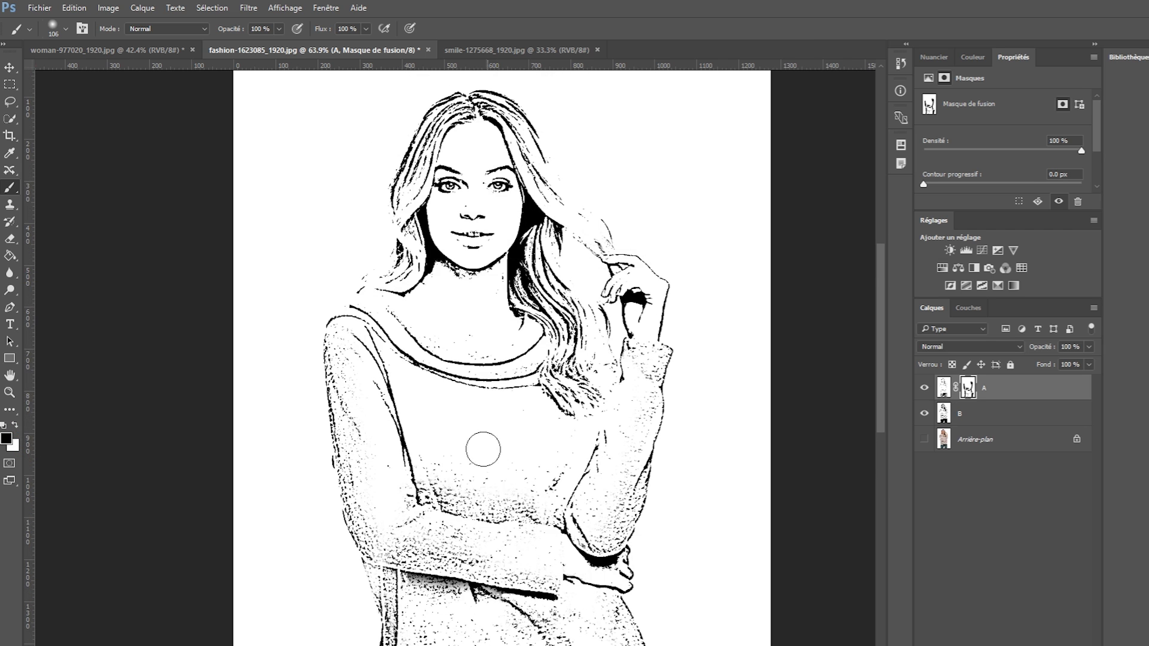
mouse_move(389, 398)
left_mouse_down()
mouse_move(330, 362)
mouse_move(590, 452)
mouse_move(567, 410)
mouse_move(481, 451)
mouse_move(495, 396)
mouse_move(464, 452)
left_mouse_up()
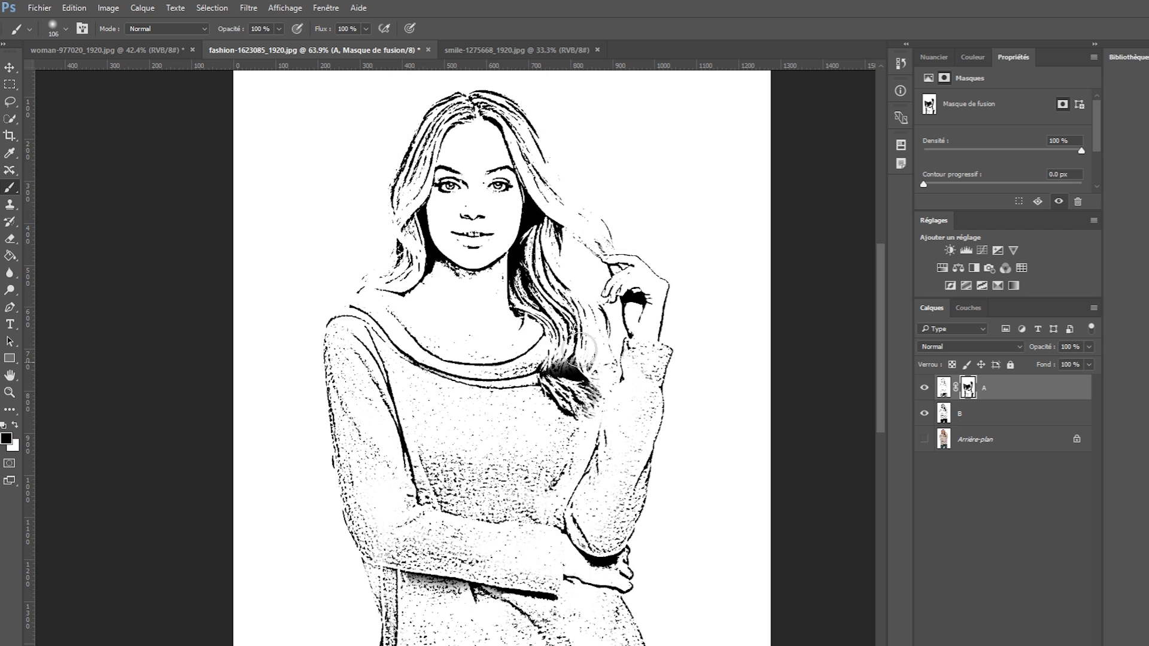
left_click_drag(578, 310, 545, 461)
mouse_move(534, 524)
left_mouse_down()
mouse_move(531, 449)
mouse_move(509, 410)
mouse_move(541, 587)
mouse_move(546, 540)
mouse_move(530, 443)
mouse_move(502, 378)
mouse_move(503, 349)
mouse_move(506, 389)
mouse_move(506, 328)
mouse_move(541, 417)
mouse_move(502, 322)
mouse_move(446, 267)
mouse_move(412, 273)
mouse_move(380, 335)
mouse_move(345, 534)
mouse_move(331, 528)
mouse_move(335, 470)
mouse_move(319, 493)
mouse_move(369, 452)
mouse_move(331, 520)
mouse_move(395, 422)
mouse_move(431, 430)
mouse_move(391, 348)
mouse_move(375, 342)
mouse_move(472, 348)
mouse_move(359, 347)
left_mouse_up()
scroll(461, 359, "up", 6)
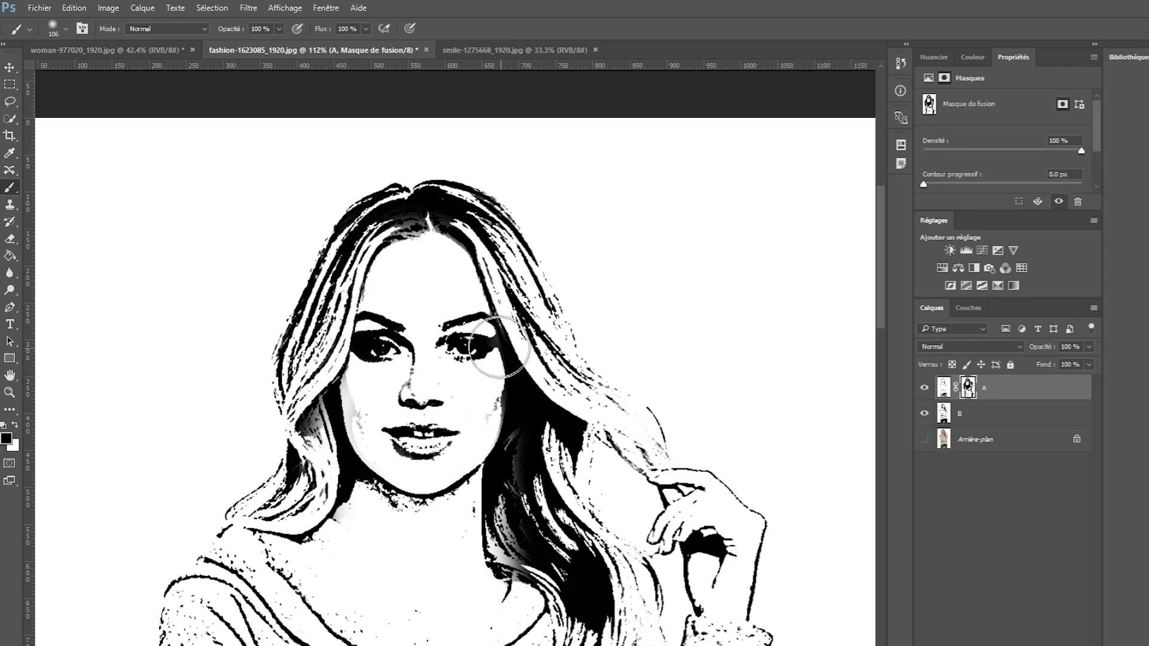
Step: Reduce the brush size to 44 px and brush white on layer A's mask over the cheeks, around the mouth and over the eyes
left_click(16, 425)
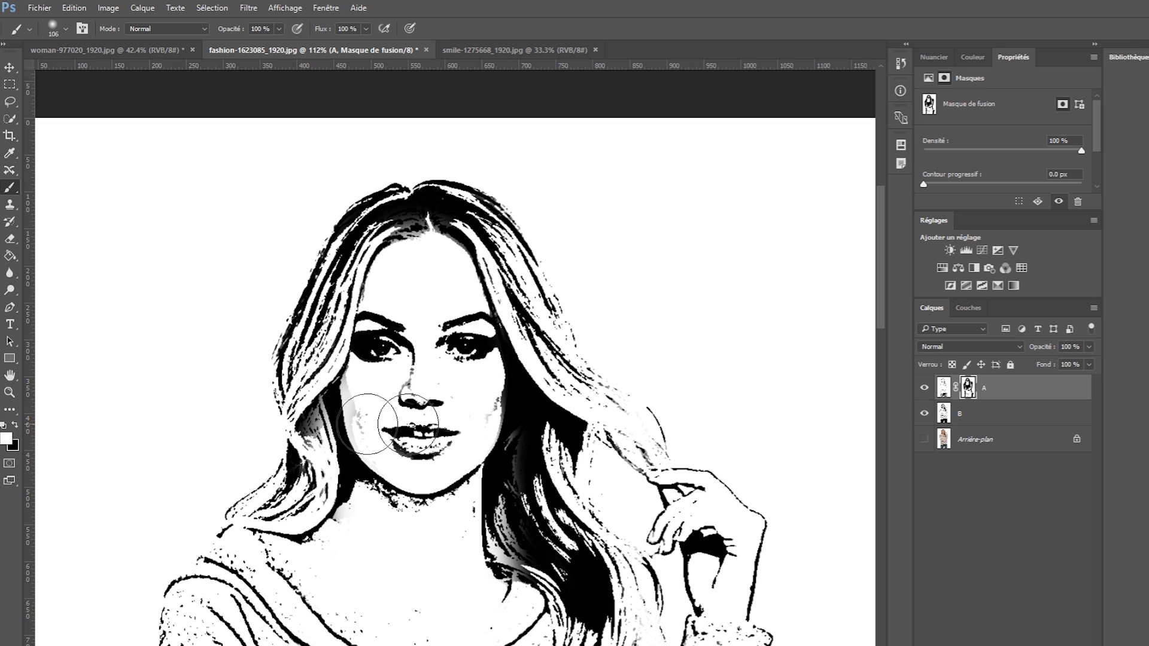
left_click(66, 29)
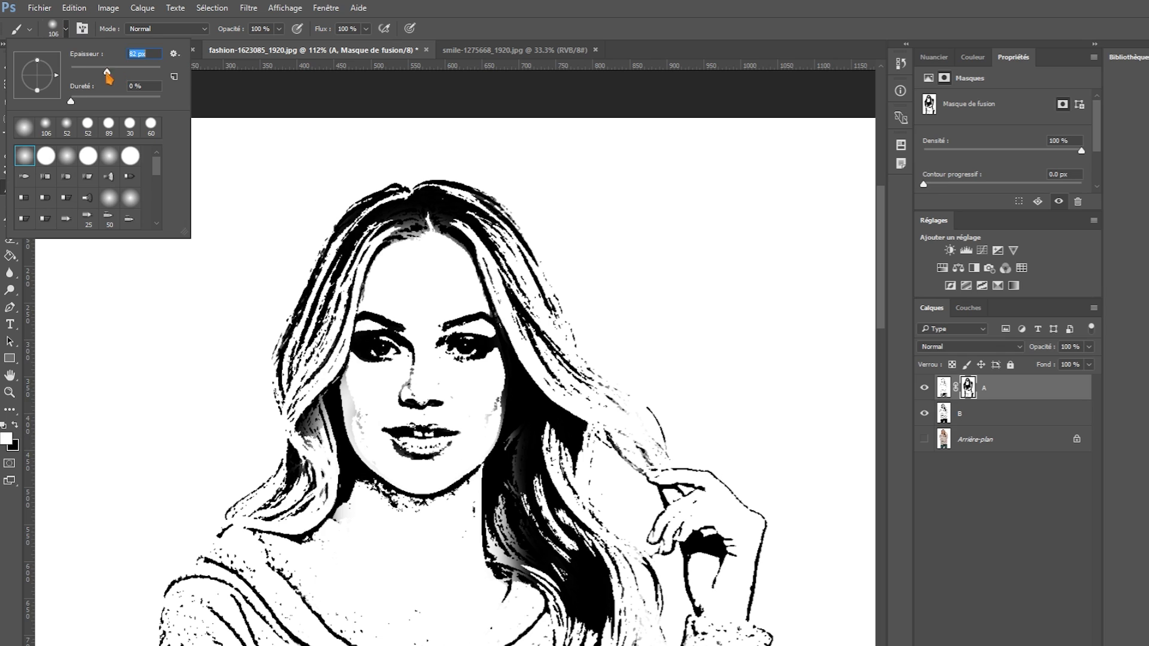
left_click(558, 4)
left_click_drag(357, 383, 363, 441)
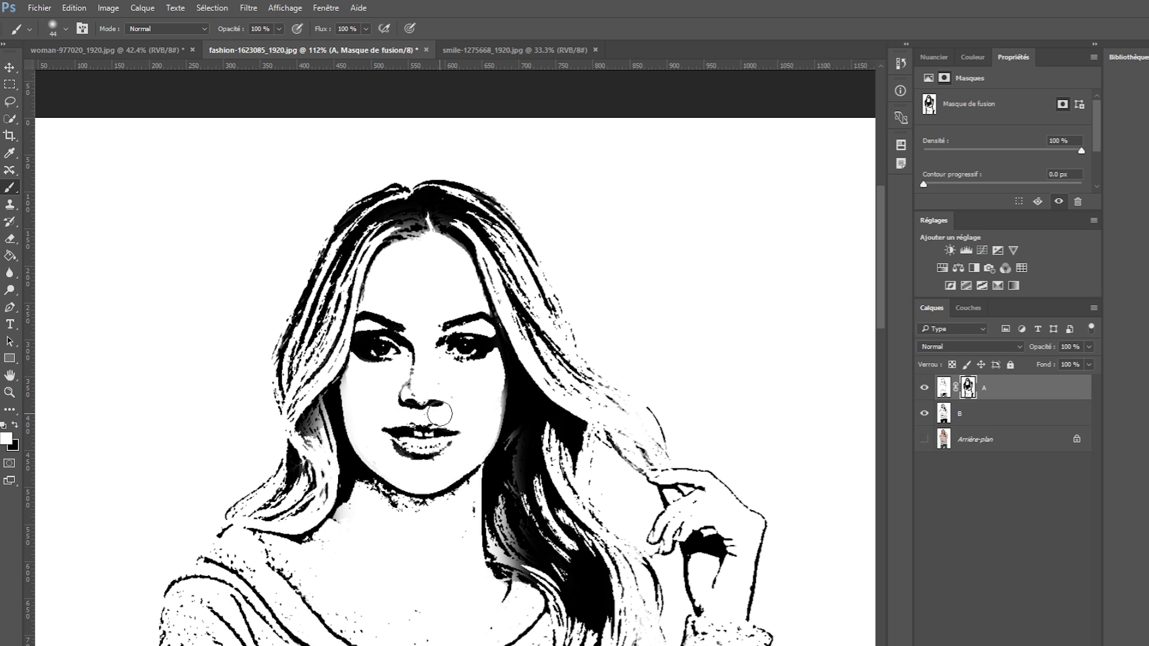
left_click_drag(391, 462, 411, 466)
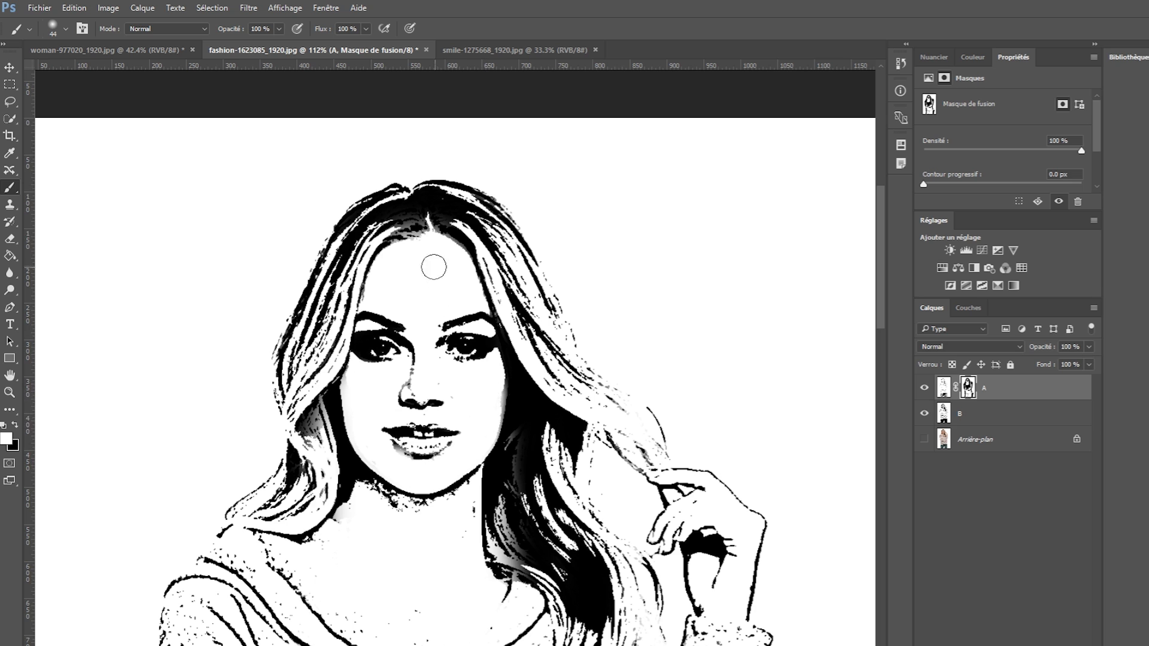
left_click_drag(383, 328, 368, 347)
left_click_drag(368, 347, 382, 356)
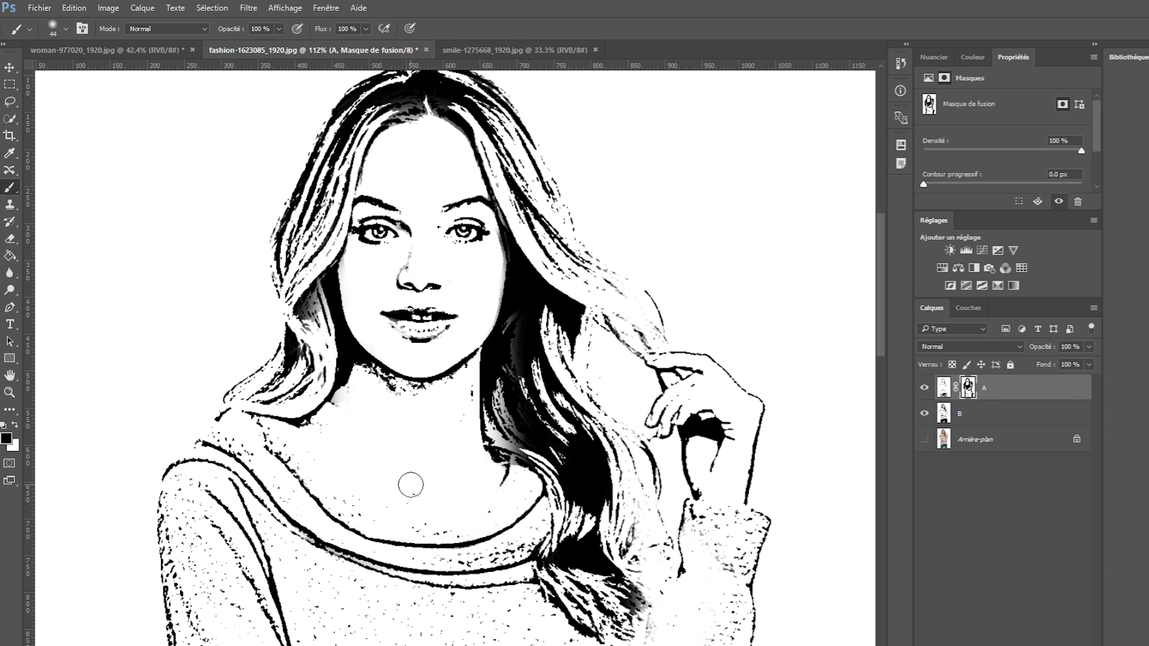
Step: Brush black on layer A's mask over the neck and the skin above the neckline to reveal layer B's shading
mouse_move(336, 400)
left_mouse_down()
mouse_move(422, 400)
mouse_move(326, 428)
left_mouse_up()
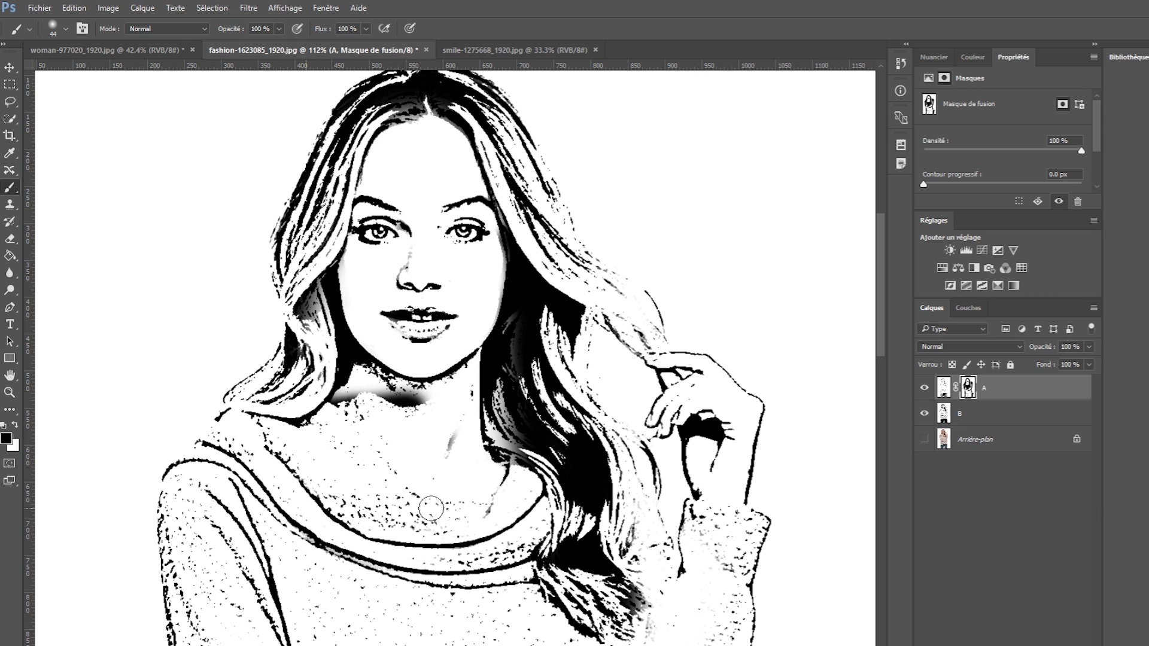
left_click_drag(505, 443, 471, 419)
mouse_move(471, 419)
left_mouse_down()
mouse_move(499, 449)
mouse_move(506, 380)
left_mouse_up()
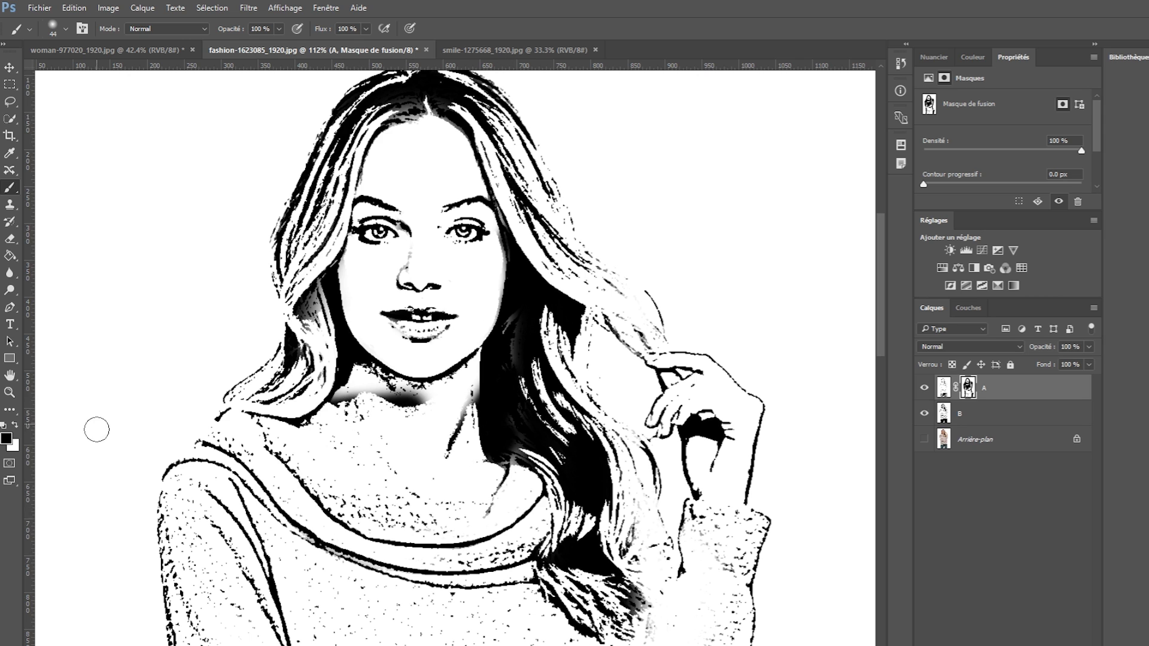
Step: Brush black on layer A's mask over the hair ends, the raised arm's upper sleeve and the folded arm's cuff
mouse_move(648, 440)
left_mouse_down()
mouse_move(667, 517)
mouse_move(663, 560)
mouse_move(681, 567)
mouse_move(646, 527)
left_mouse_up()
left_click_drag(643, 611, 654, 596)
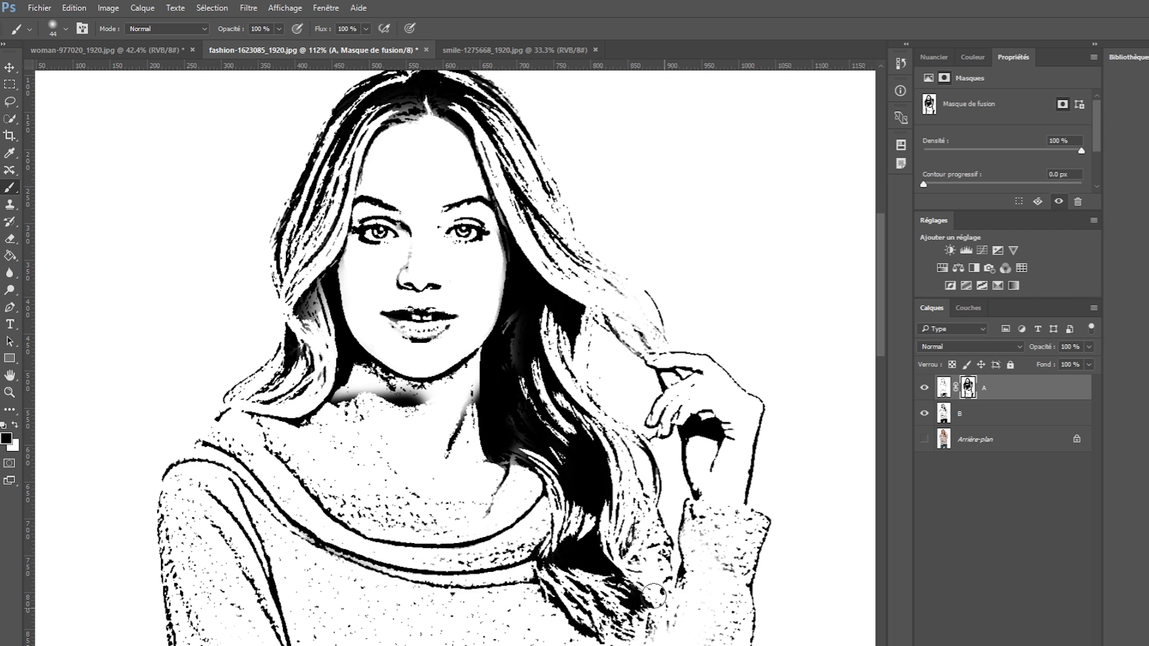
left_click_drag(592, 571, 599, 149)
left_click_drag(643, 233, 657, 227)
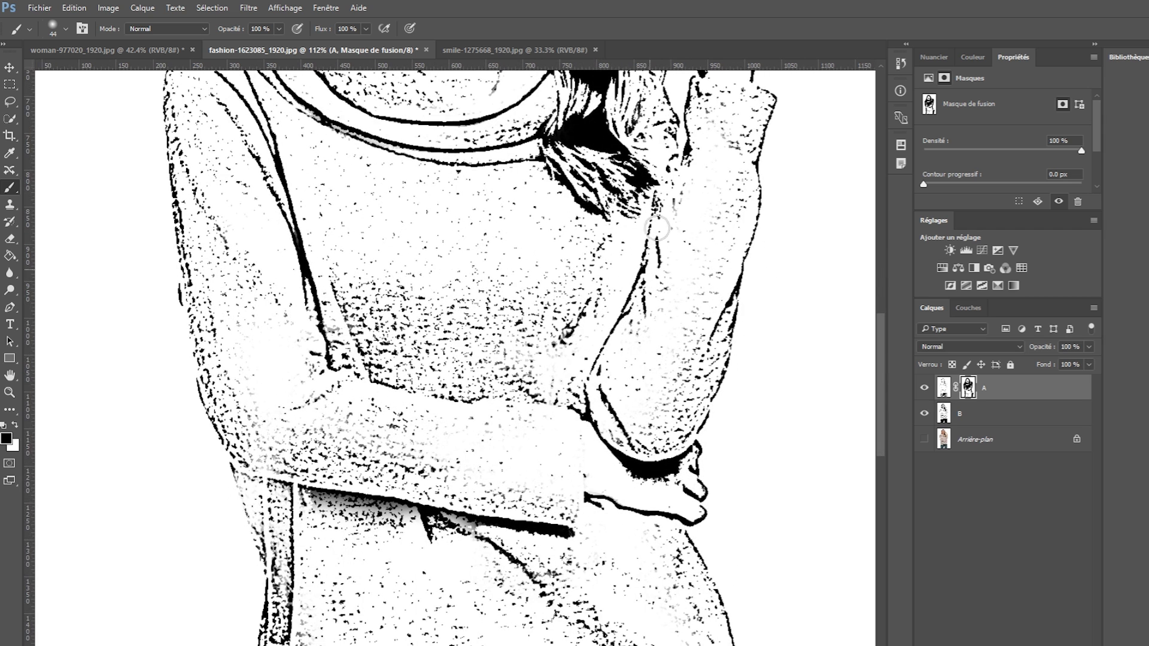
mouse_move(556, 404)
left_mouse_down()
mouse_move(561, 468)
mouse_move(525, 521)
mouse_move(589, 467)
left_mouse_up()
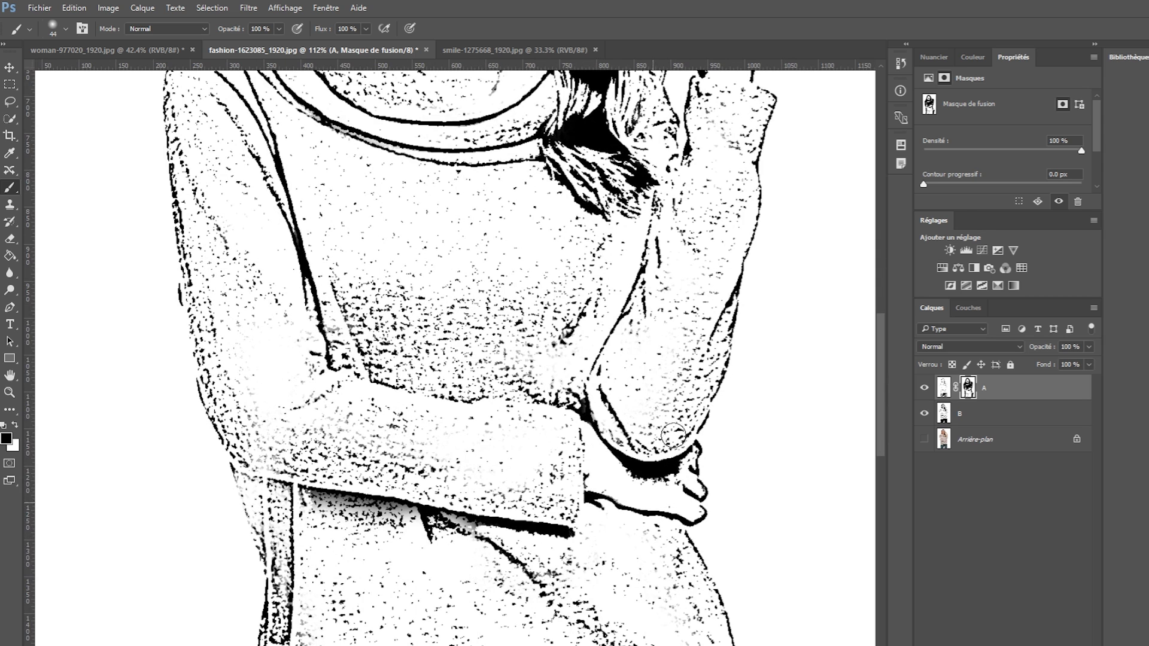
Step: Brush white on layer A's mask over the dark smudge under the chin and touch up the side of the neck
left_click_drag(274, 146, 286, 510)
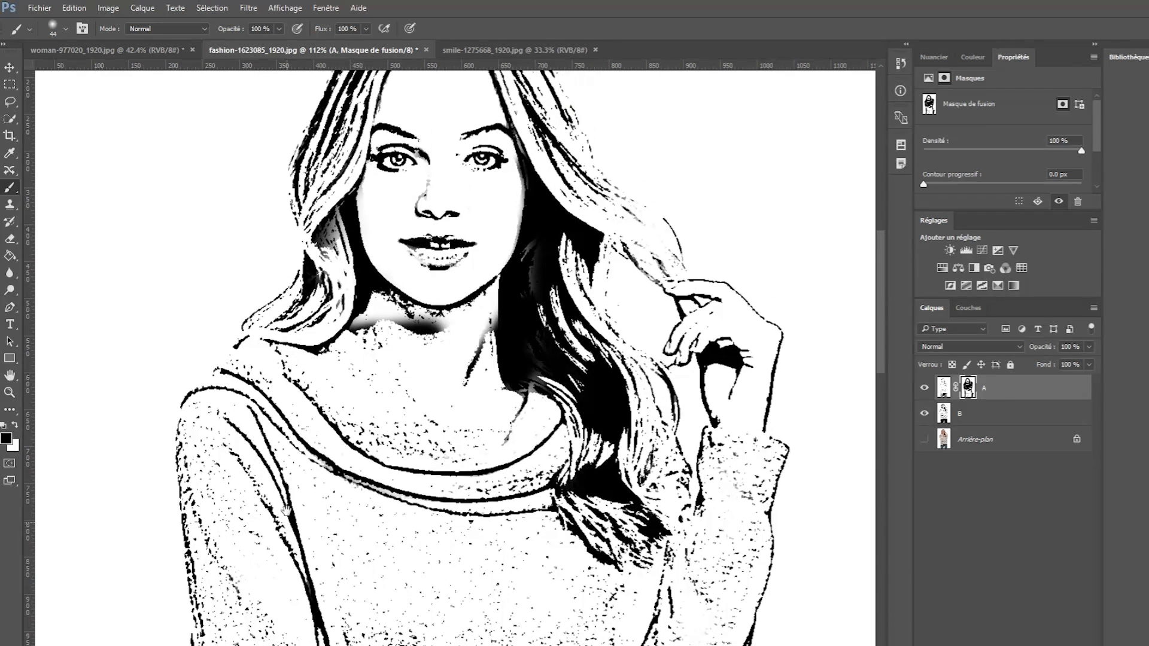
left_click(350, 318)
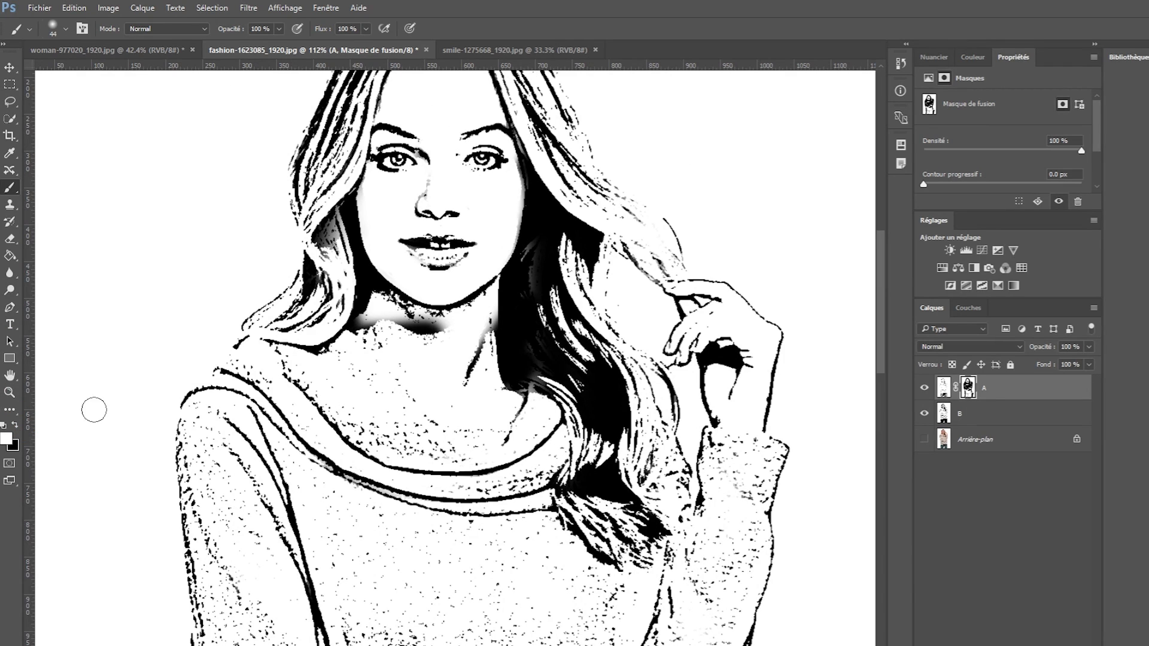
mouse_move(420, 322)
left_mouse_down()
mouse_move(390, 326)
mouse_move(433, 334)
mouse_move(359, 323)
mouse_move(435, 375)
left_mouse_up()
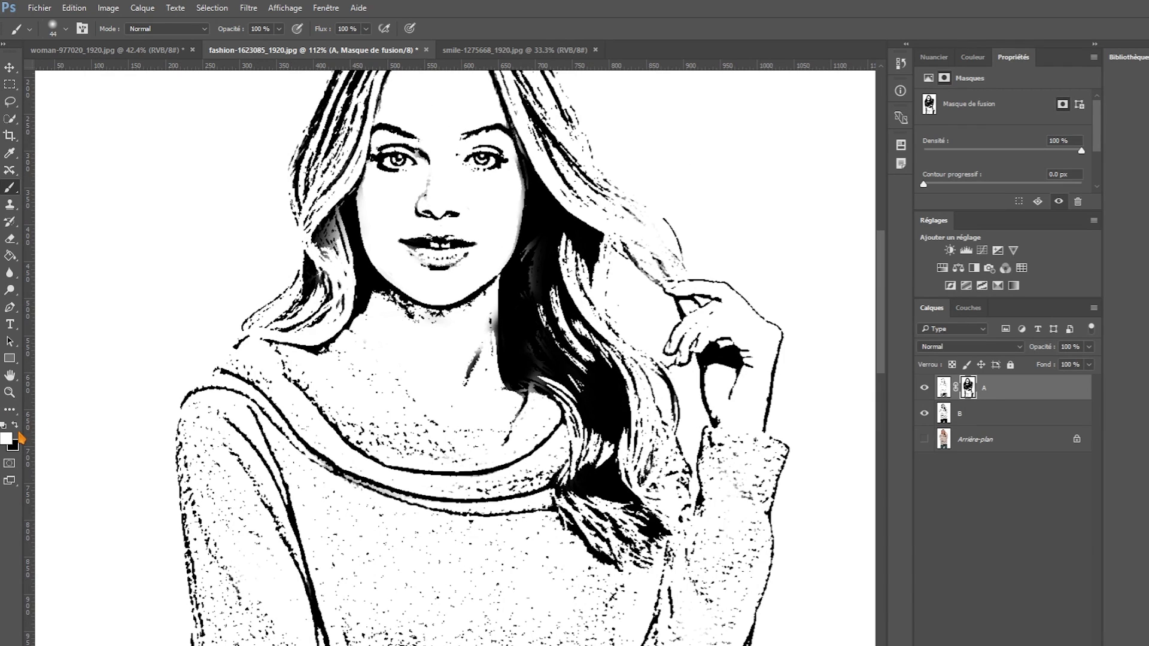
mouse_move(465, 383)
left_mouse_down()
mouse_move(515, 311)
mouse_move(469, 367)
mouse_move(502, 327)
mouse_move(498, 342)
mouse_move(462, 347)
mouse_move(475, 327)
mouse_move(449, 386)
mouse_move(486, 338)
mouse_move(461, 325)
left_mouse_up()
scroll(345, 324, "down", 5)
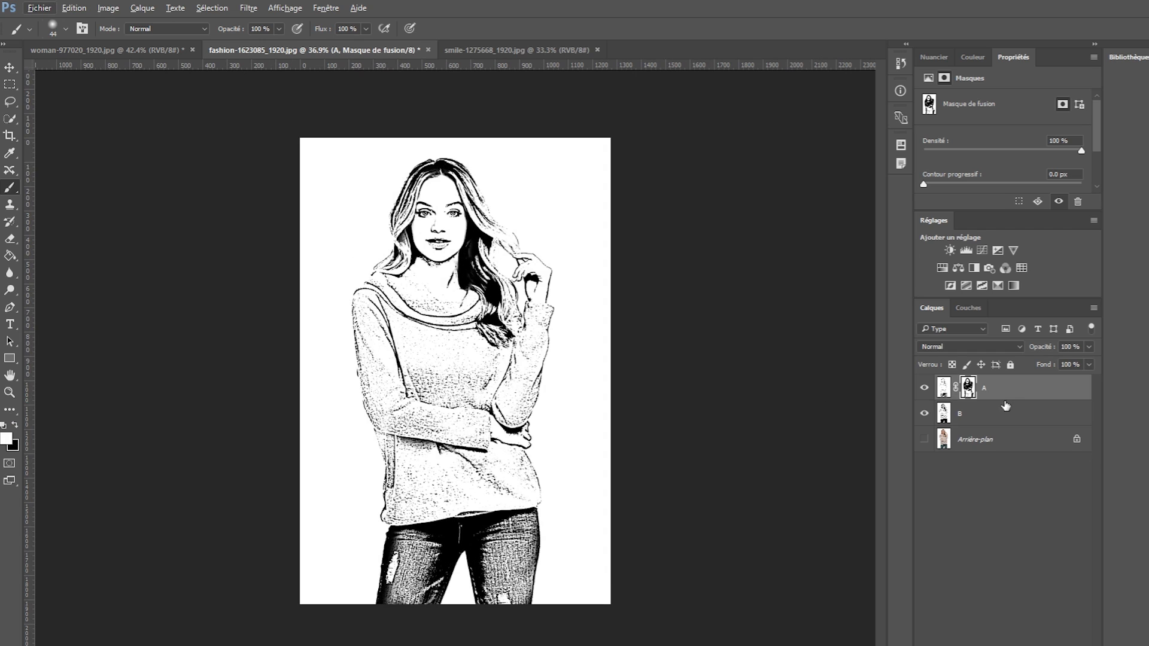
Step: Load the composite RVB channel of the image as a selection
key("ctrl+2")
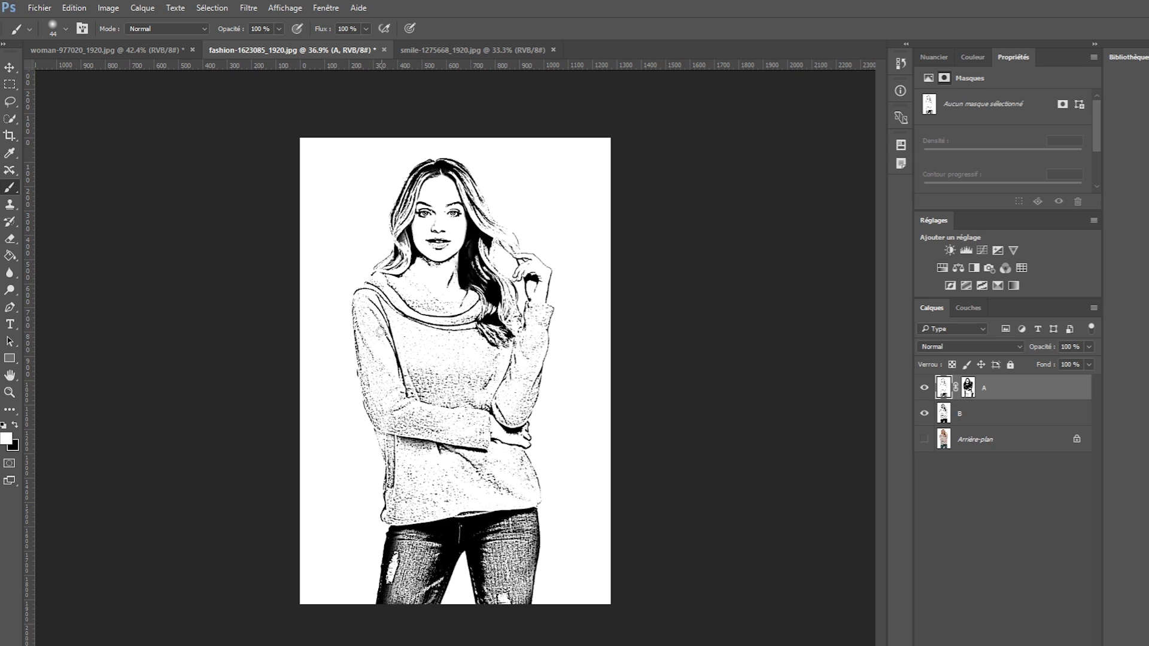
left_click(970, 309)
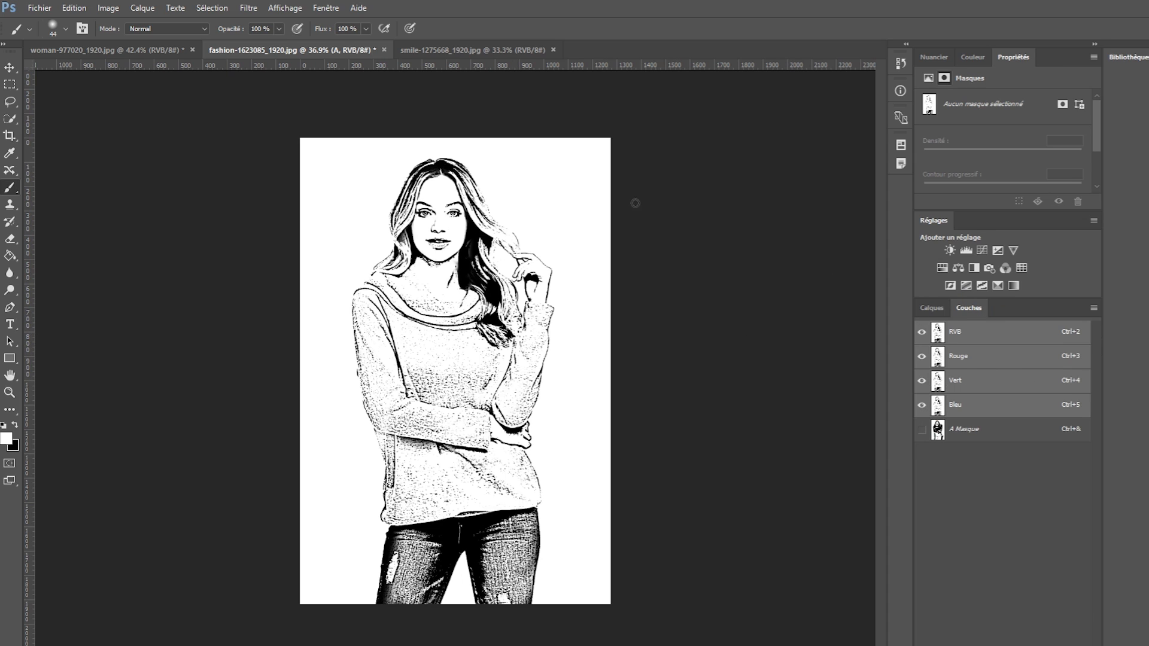
left_click(327, 8)
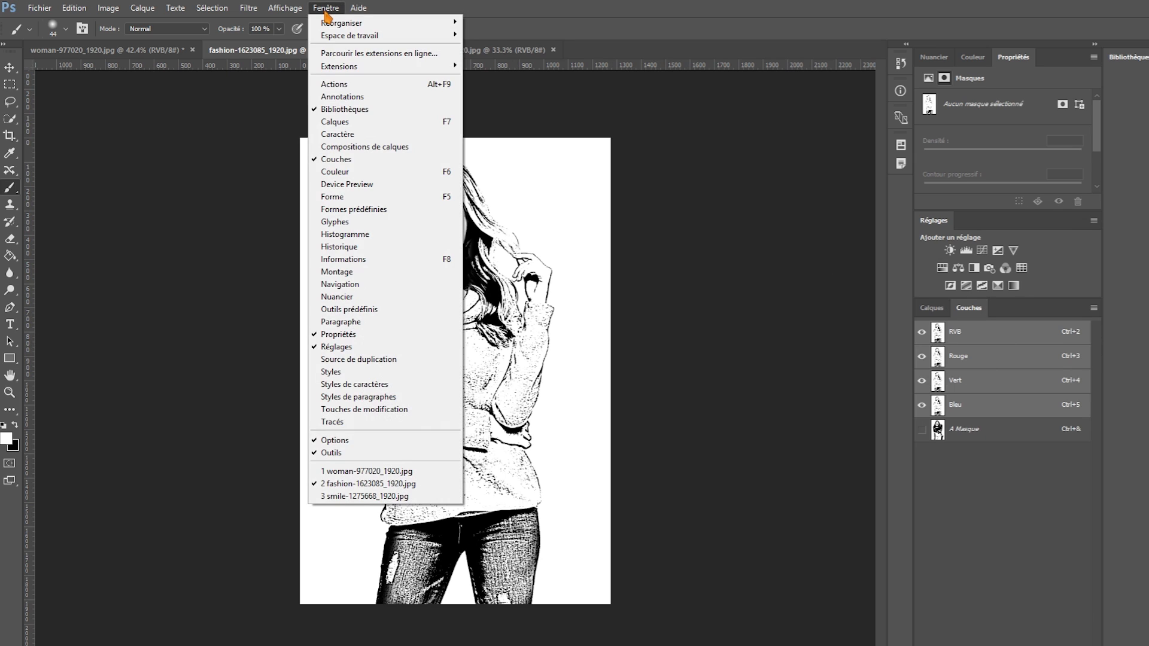
left_click(579, 6)
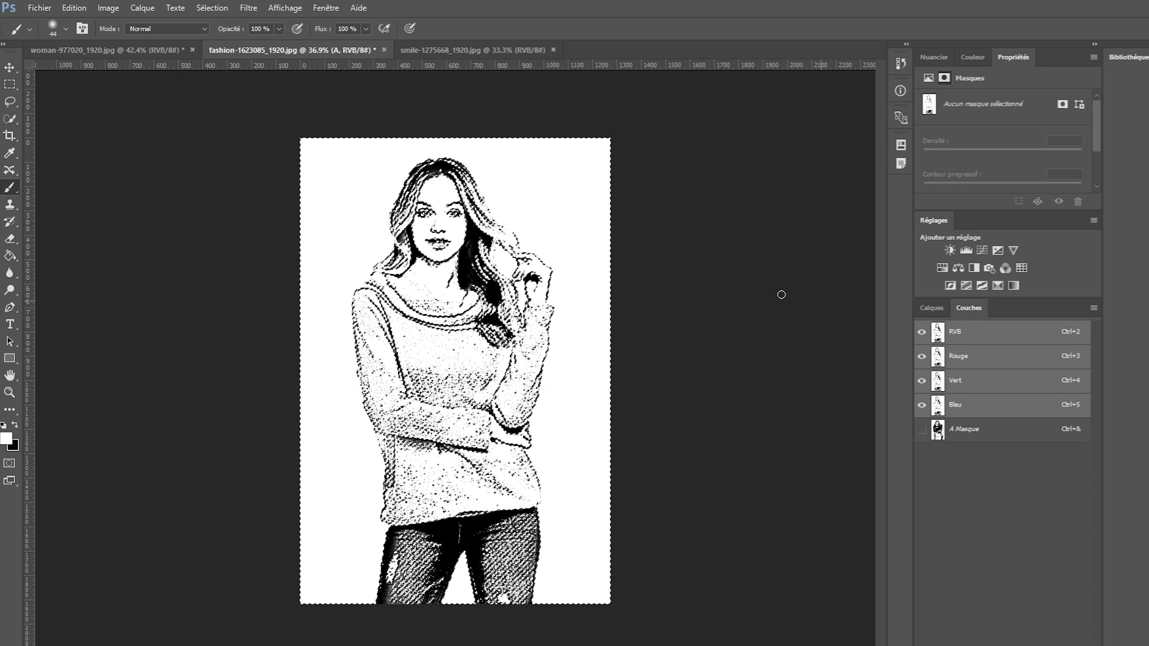
Step: Return to the layer list and add a new empty layer above layer A
left_click(930, 268)
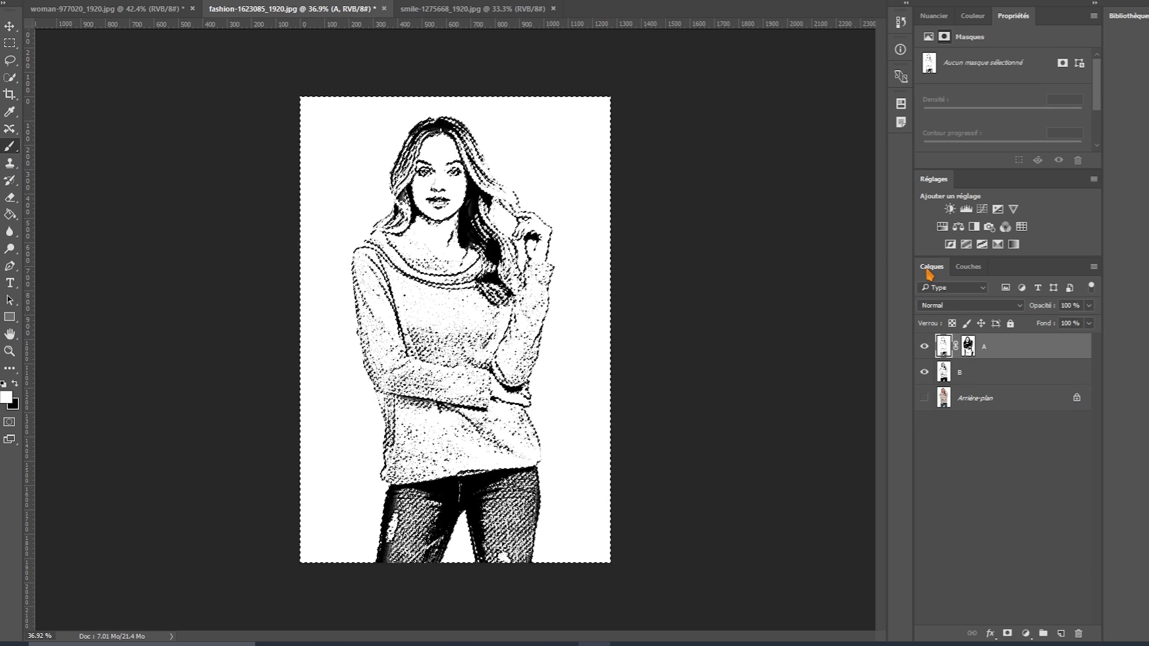
left_click(1060, 634)
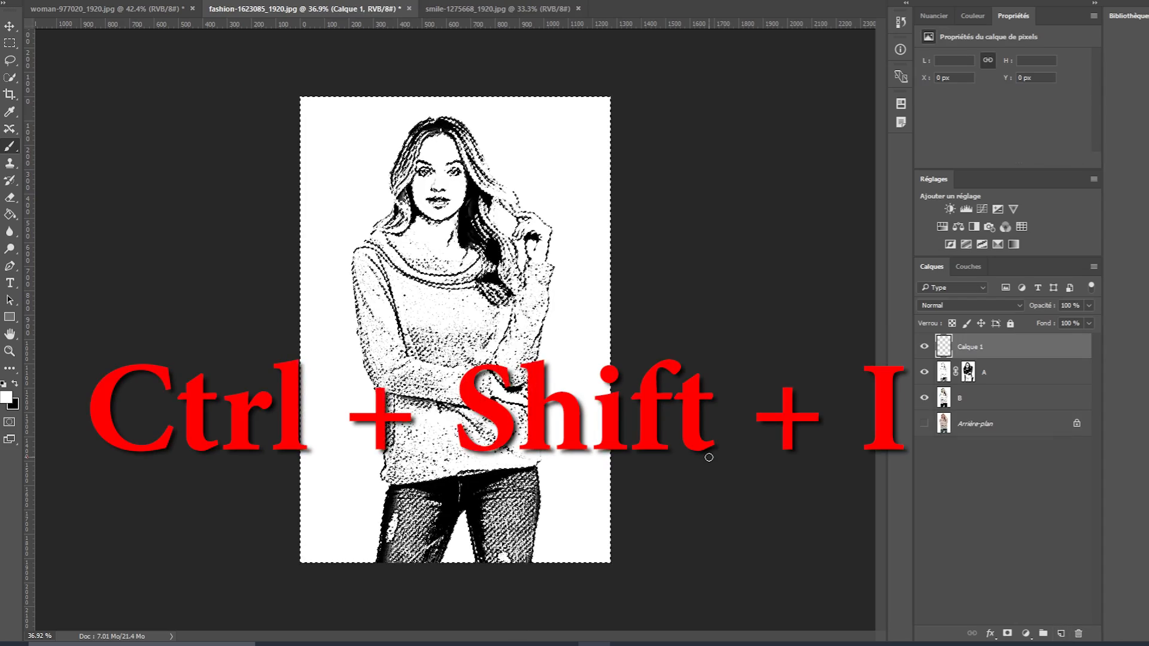
Step: Invert the selection, fill it with black as the default background colour on the new empty layer, and deselect
key("ctrl+shift+i")
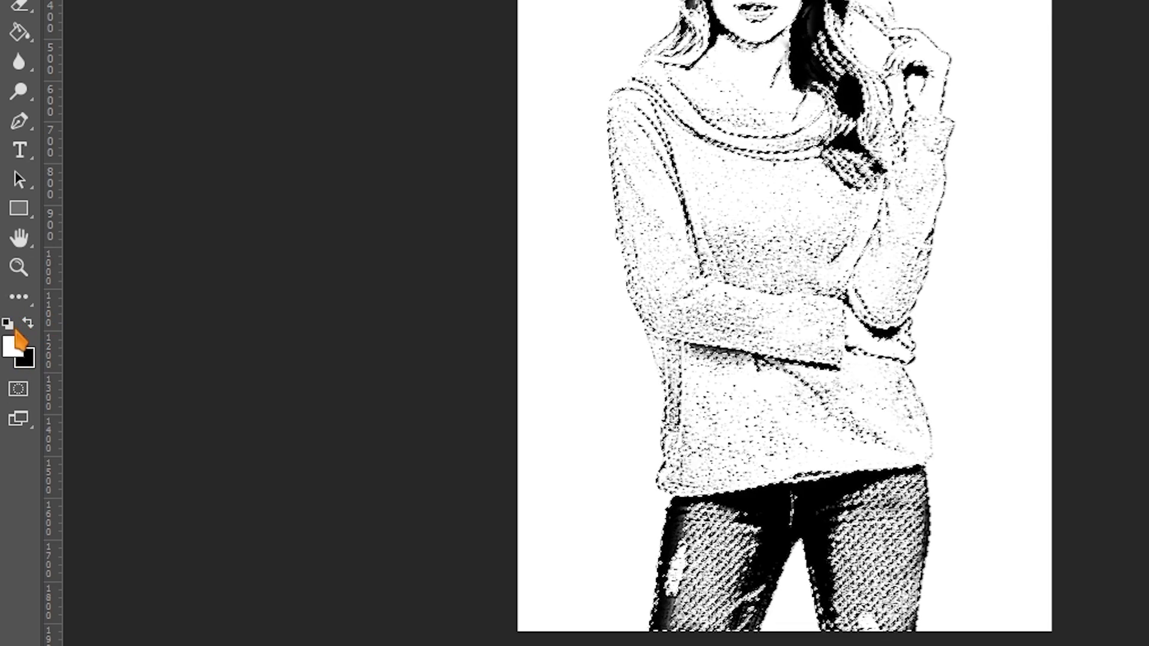
left_click(7, 325)
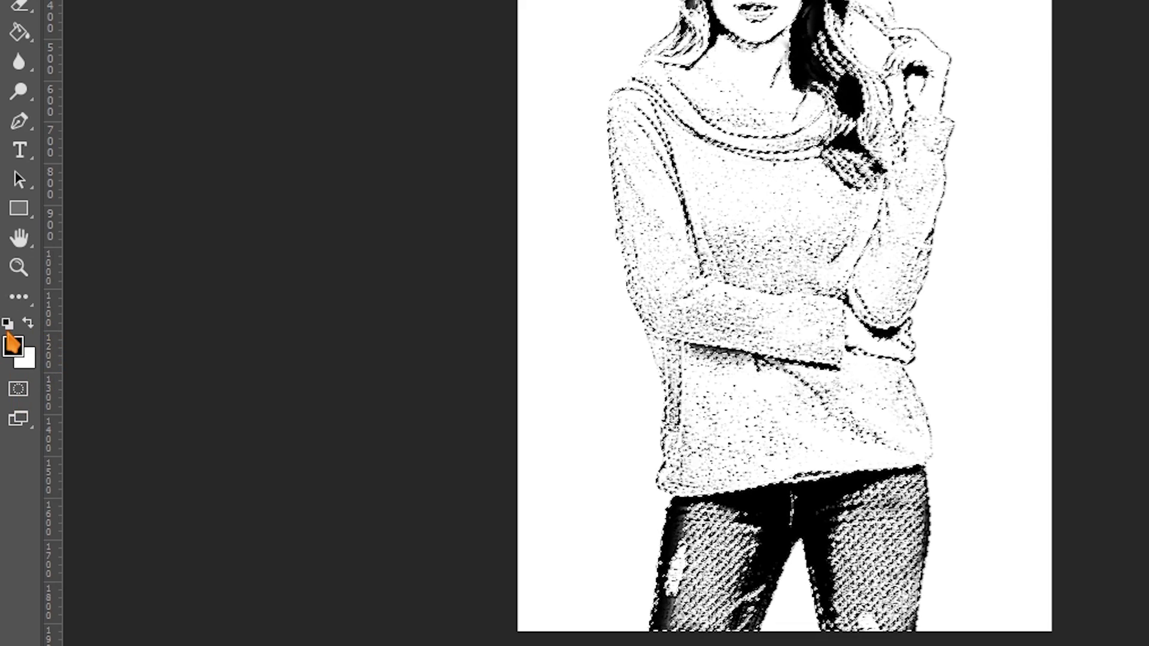
left_click(27, 324)
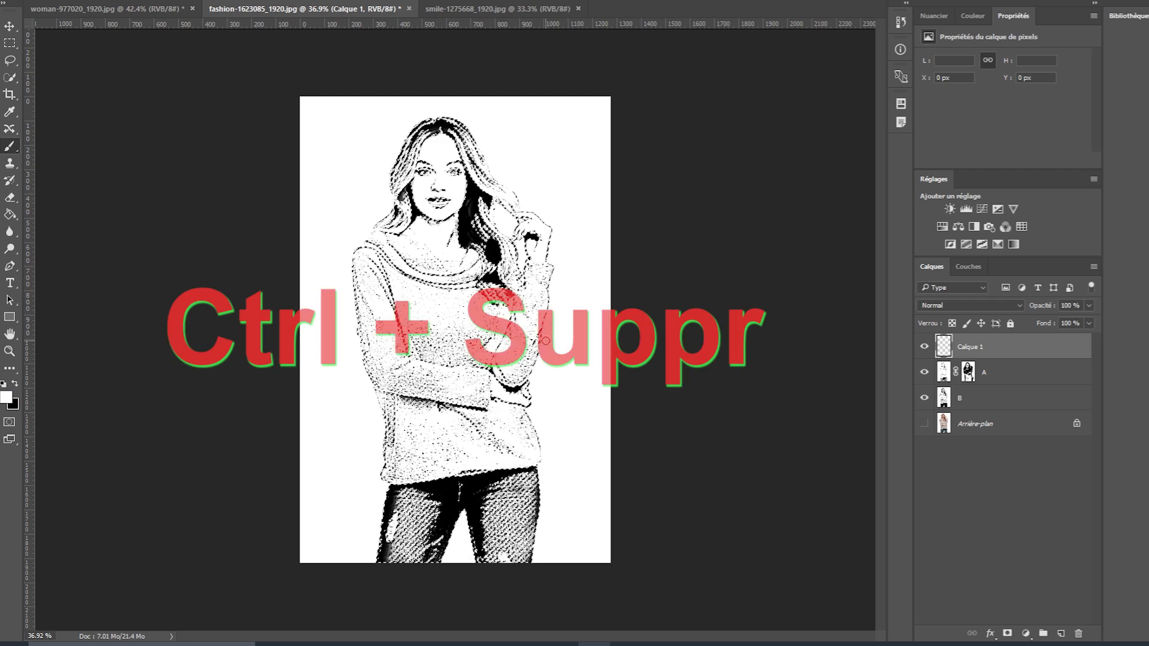
key("ctrl+Delete")
key("ctrl+d")
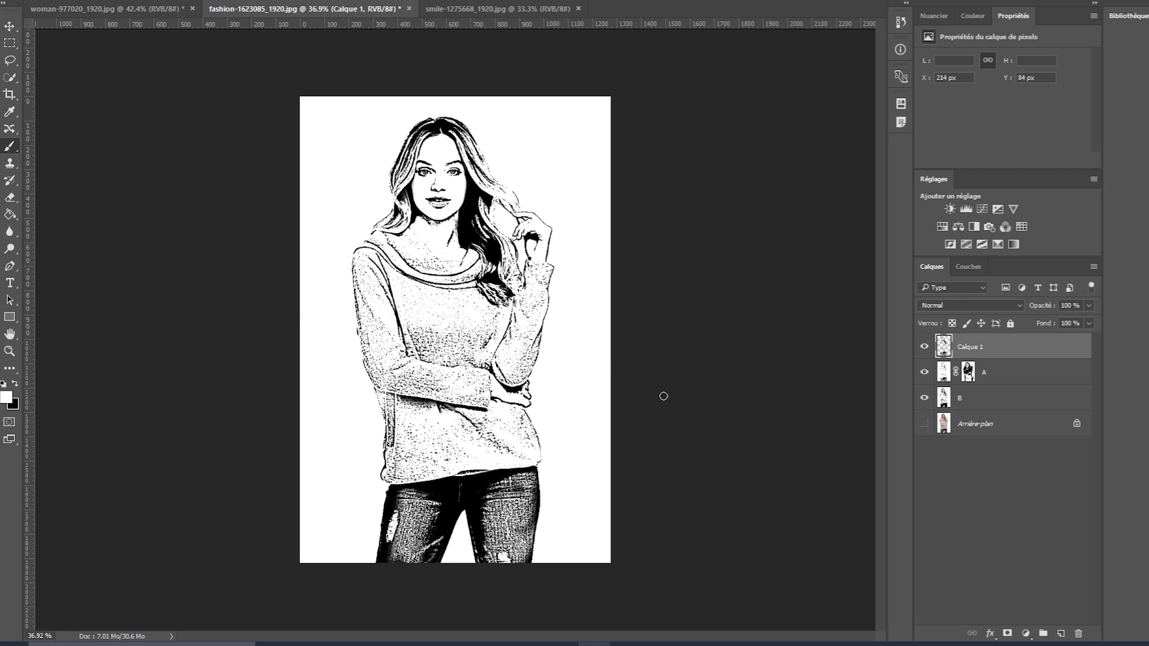
Step: Add a new layer directly above layer A and fill it with white
left_click(1017, 375)
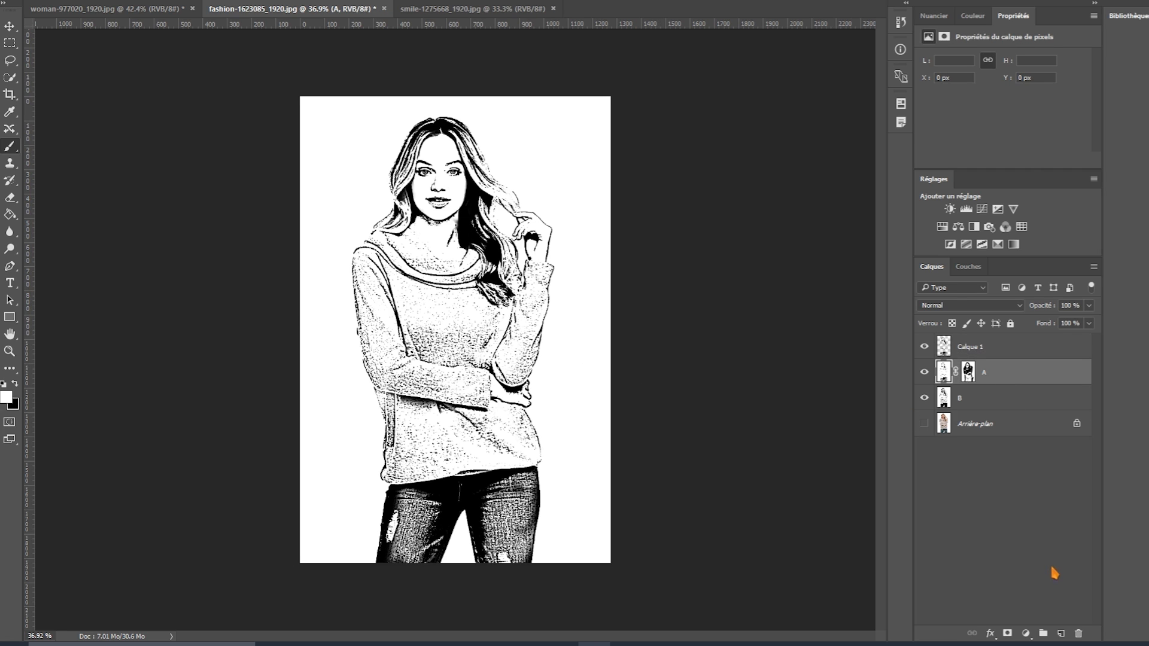
left_click(1061, 634)
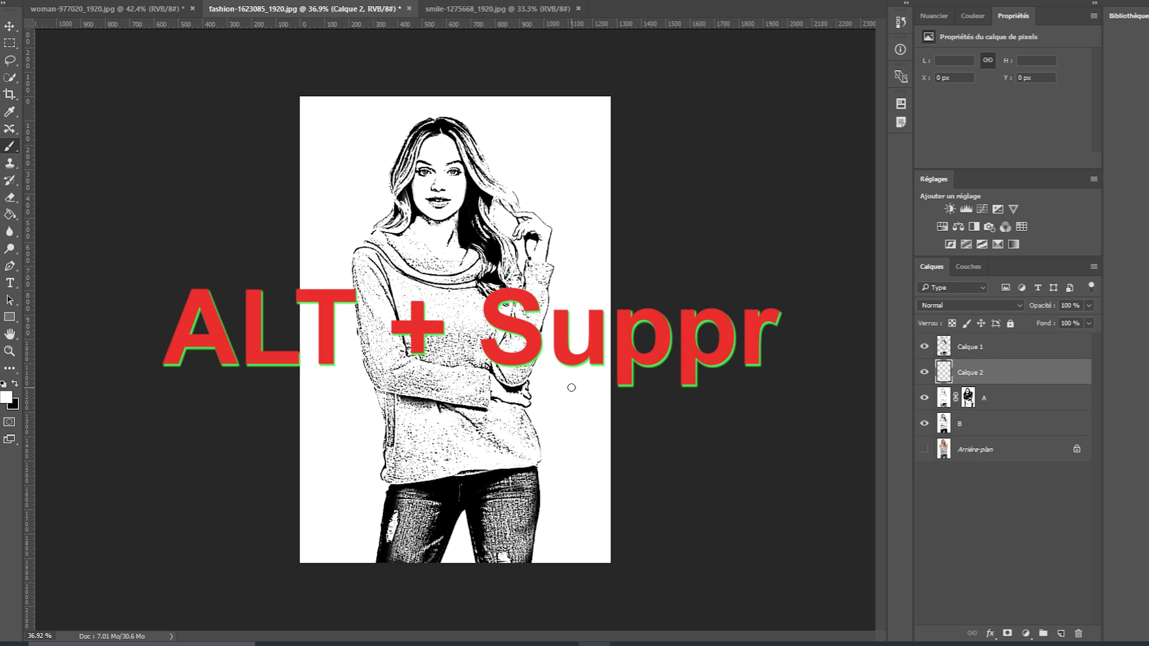
key("alt+Delete")
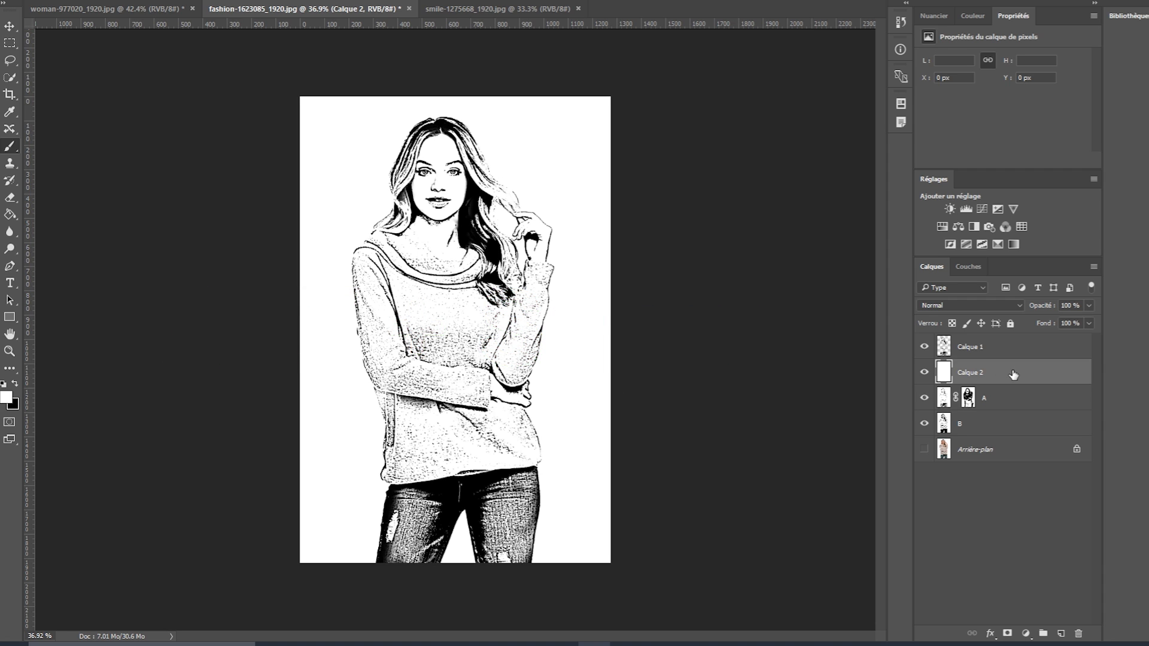
Step: Hide the black line-art layer and the white fill layer, and make layer A active
left_click(924, 348)
left_click(925, 374)
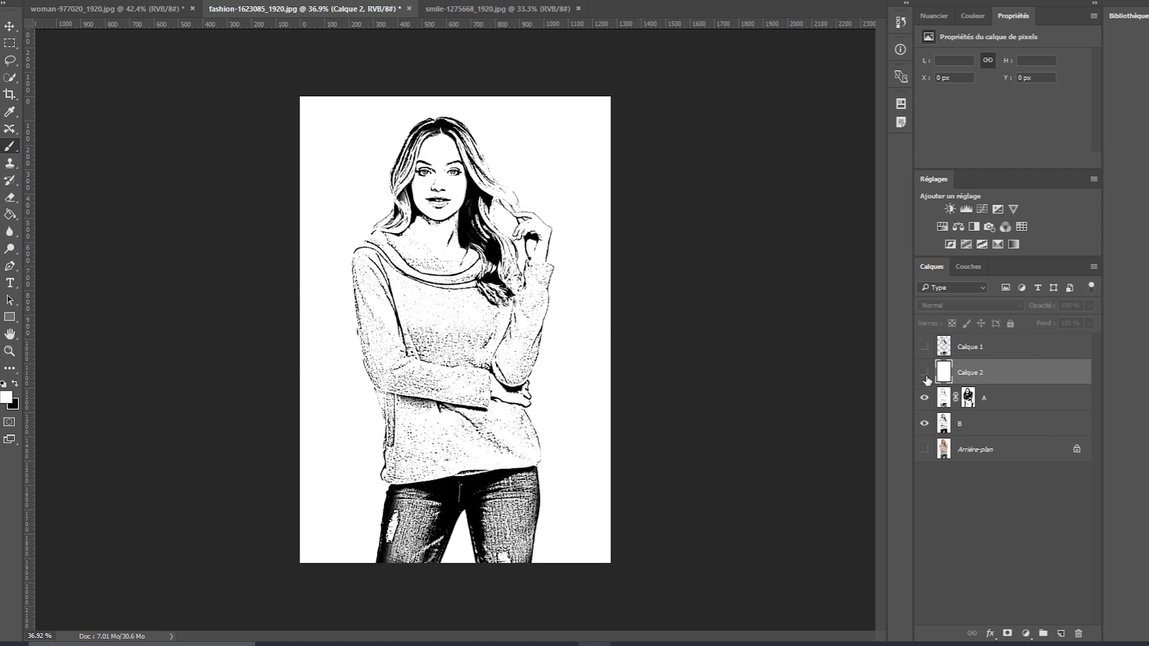
left_click(1009, 401)
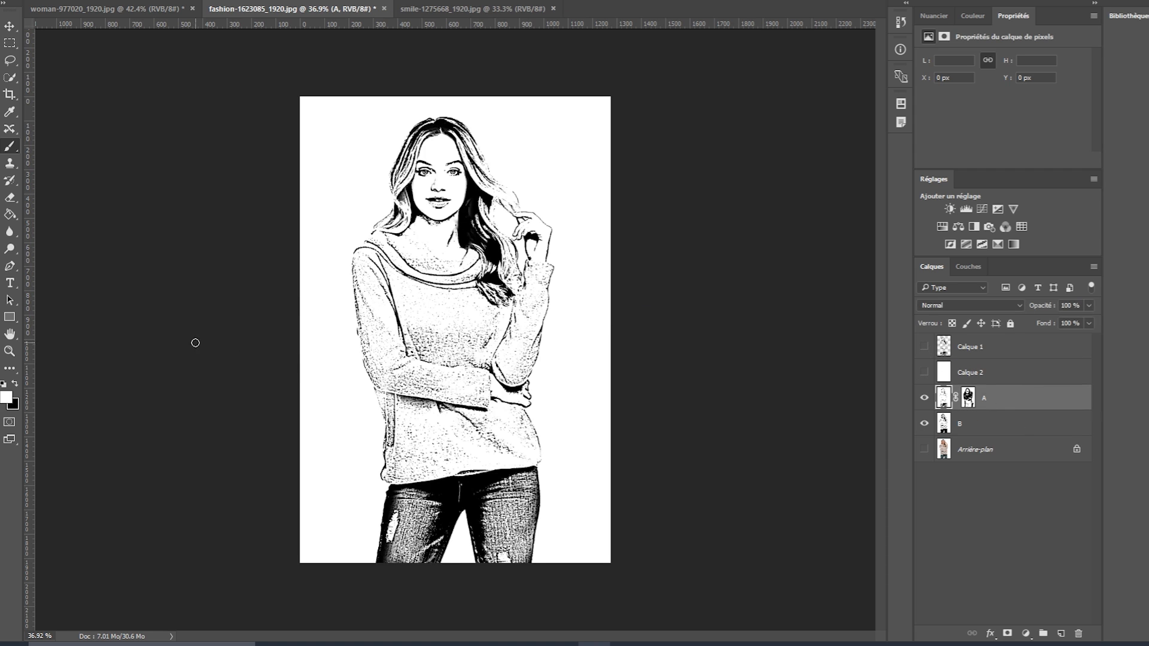
Step: Select the skin of the face, neck and upper chest with the Quick Selection tool
right_click(14, 81)
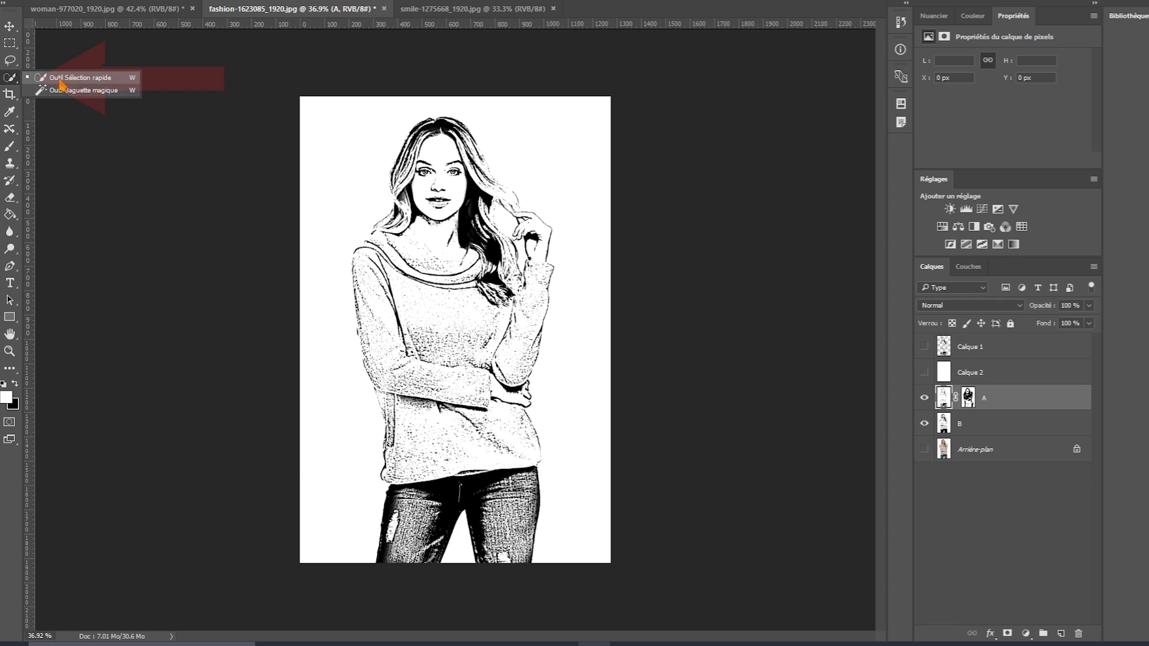
left_click(92, 80)
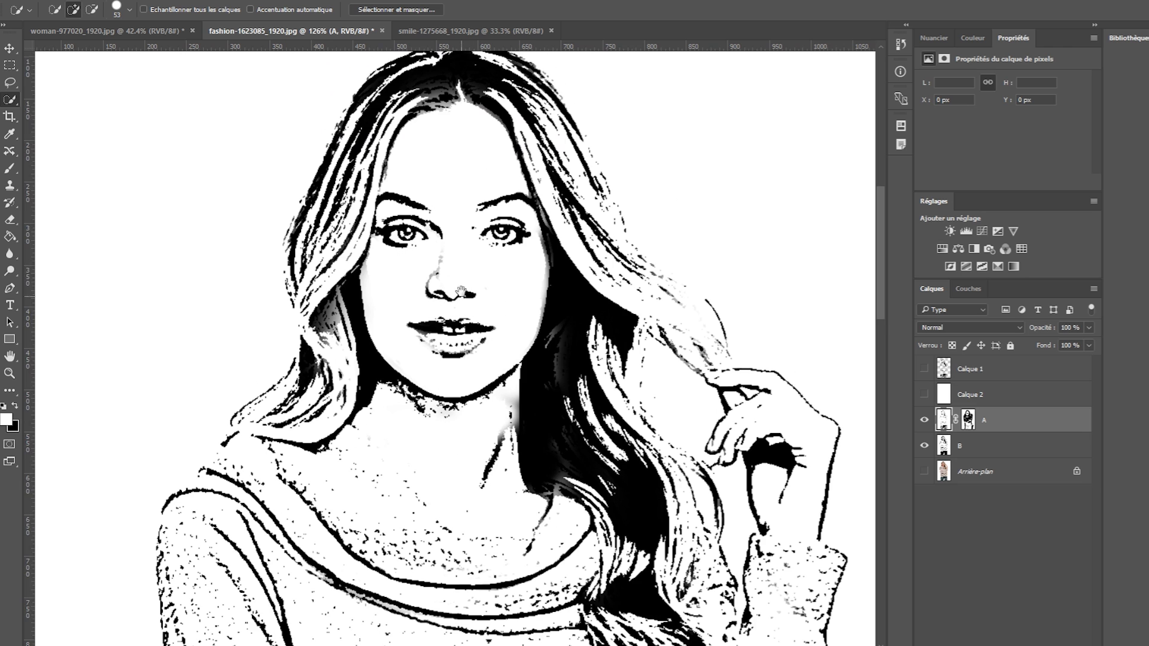
mouse_move(461, 294)
left_mouse_down()
mouse_move(461, 235)
mouse_move(463, 276)
left_mouse_up()
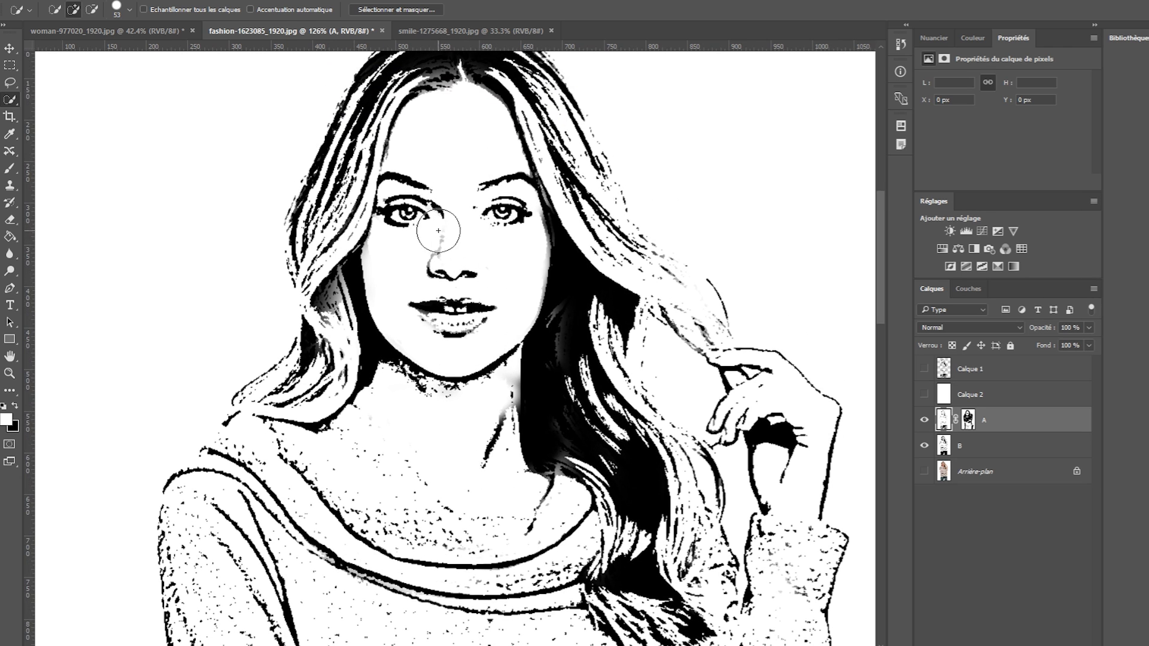
left_click_drag(446, 114, 400, 433)
scroll(544, 461, "right", 5)
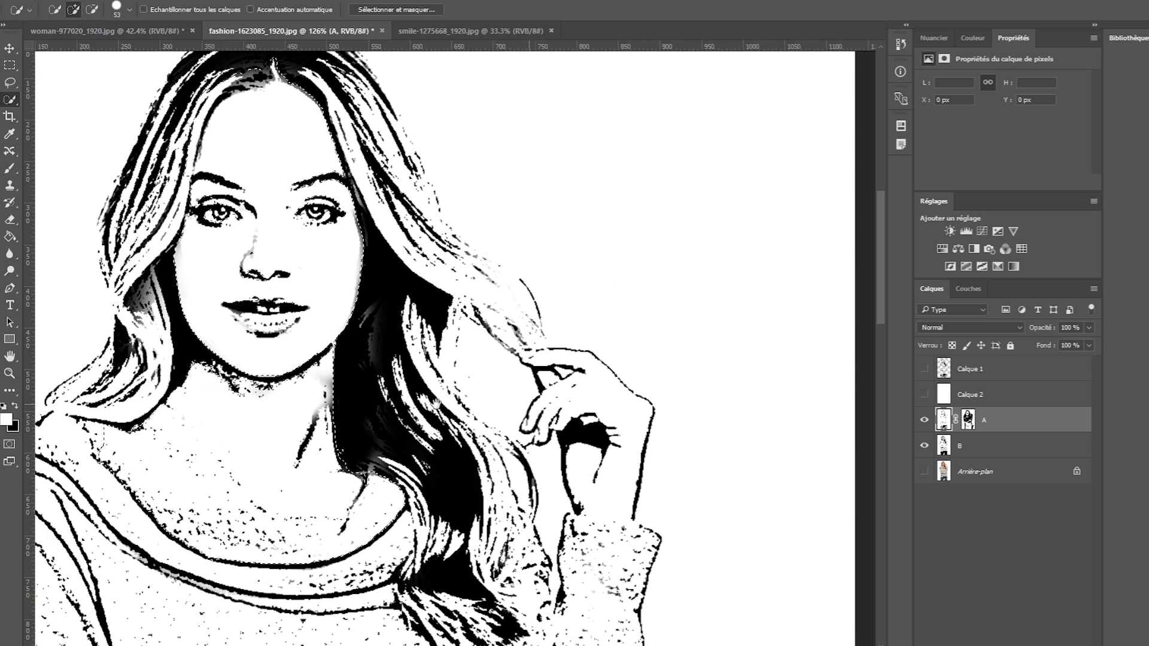
Step: Add the raised hand to the selection and subtract the excess above its fingers with the selection brush at 26 px
left_click(502, 450)
left_click_drag(502, 450, 444, 360)
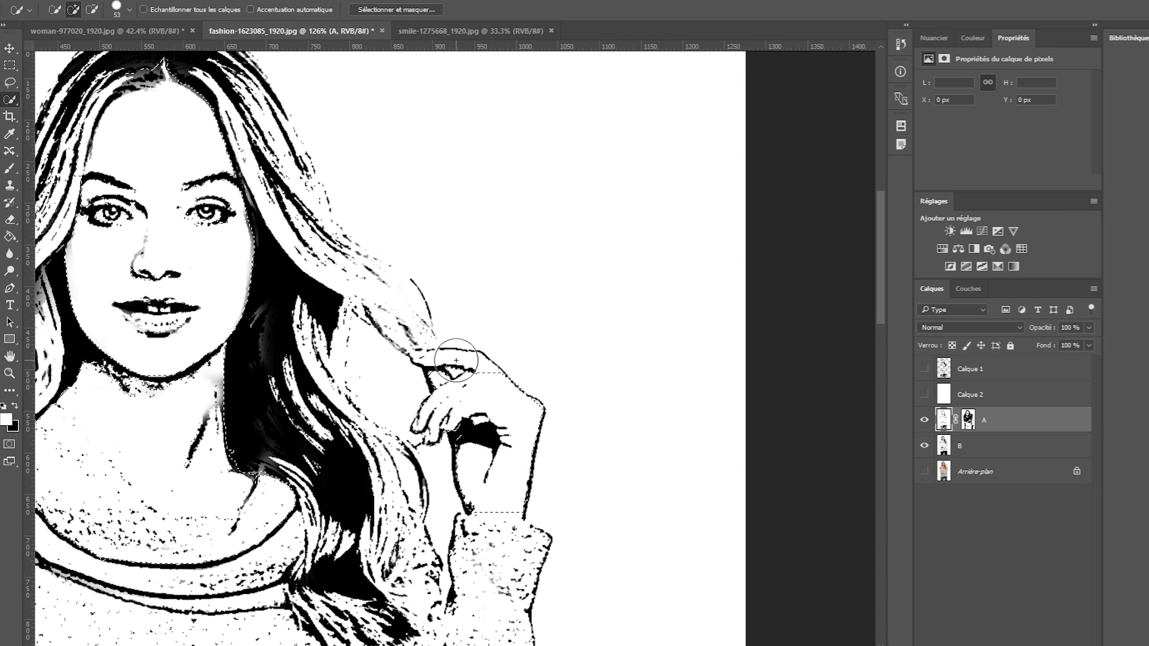
scroll(434, 341, "up", 4)
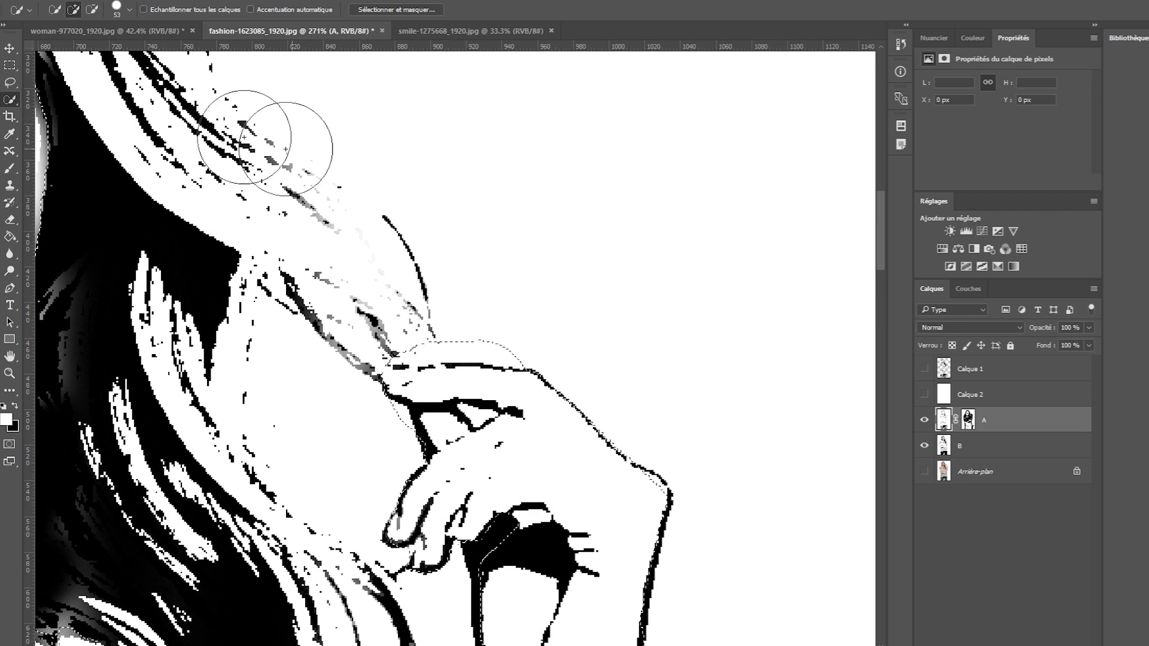
left_click(130, 10)
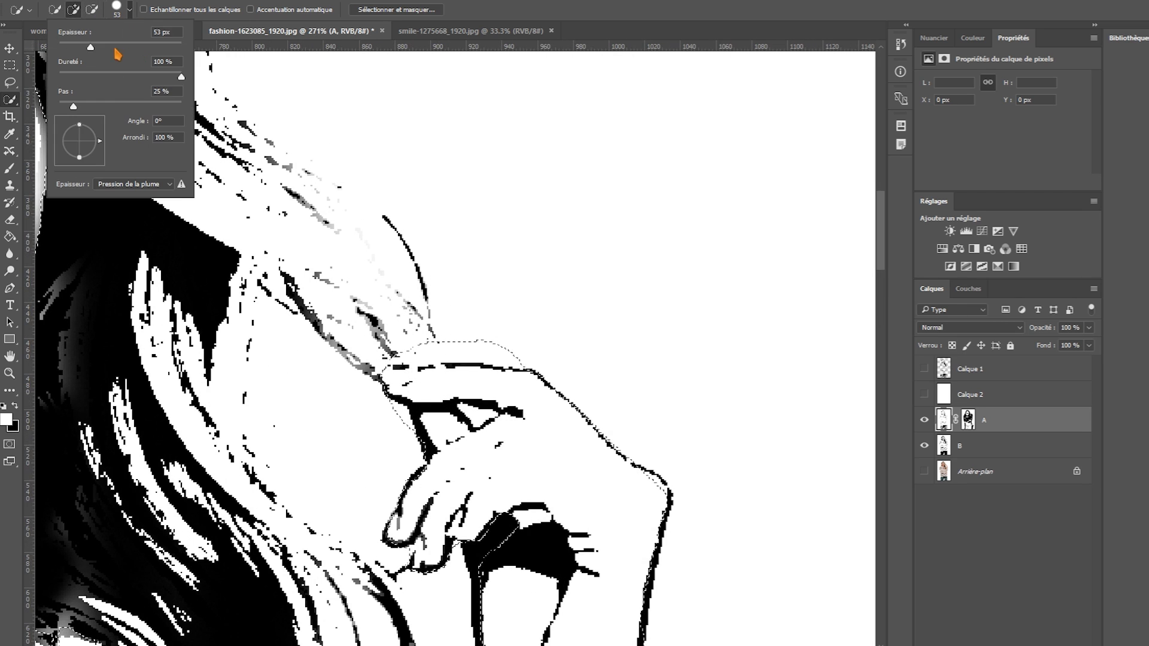
left_click_drag(91, 49, 77, 49)
key("Return")
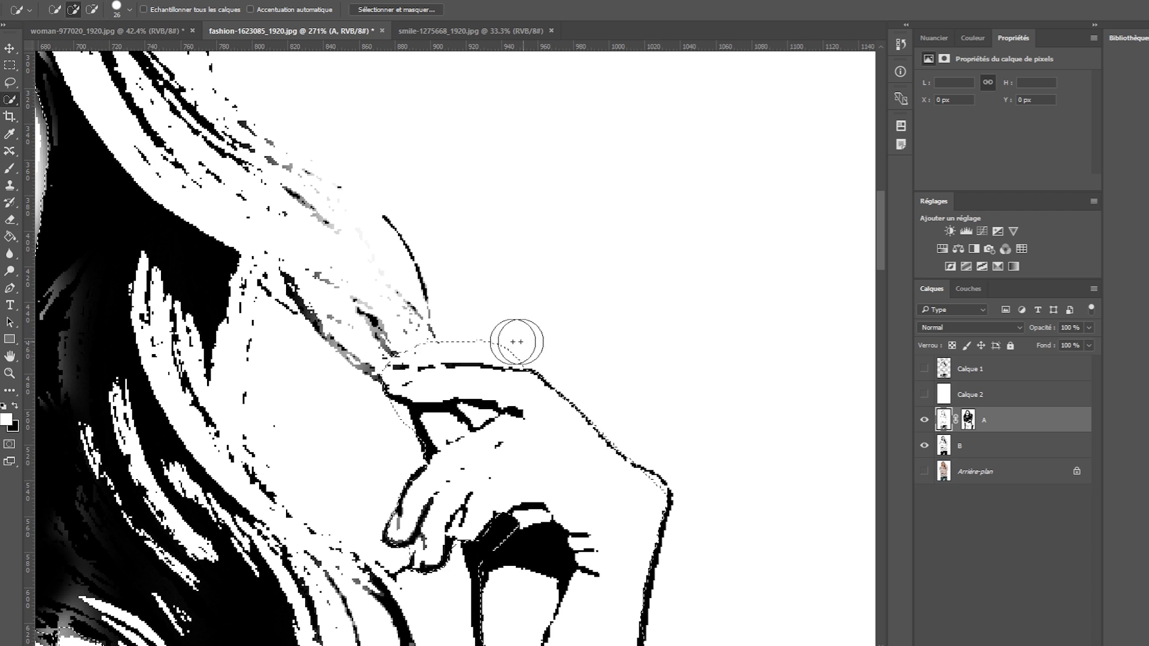
key("alt")
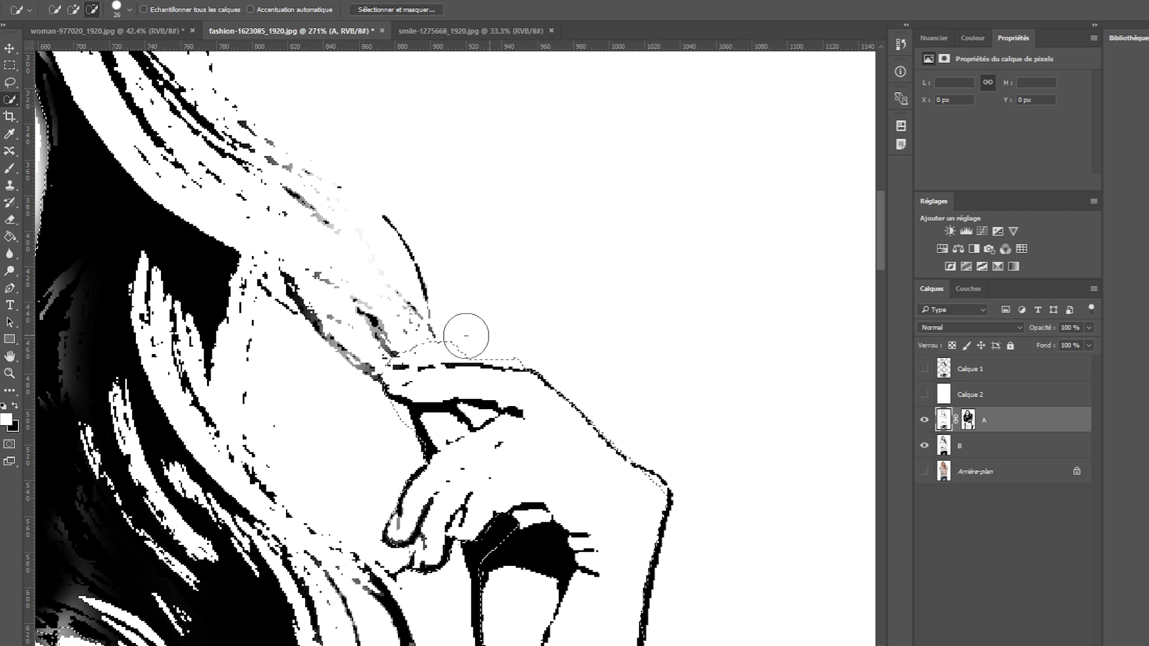
scroll(512, 341, "down", 6)
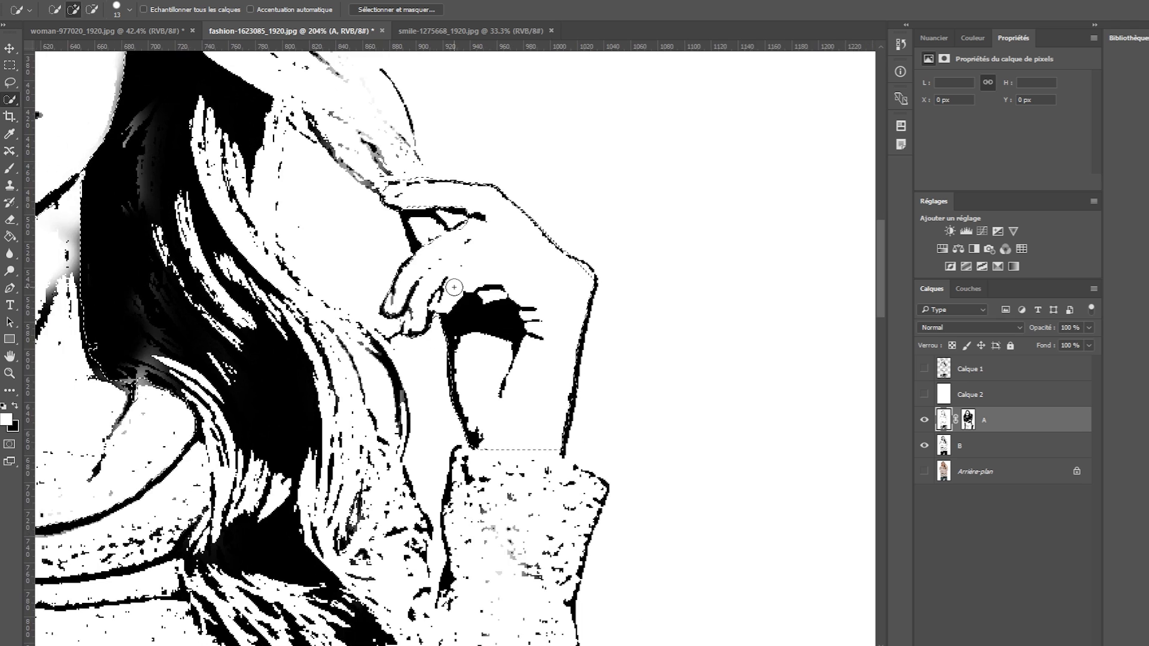
Step: Refine the skin selection's edges around the raised hand, jaw and neck with a 13 px selection brush
left_click_drag(235, 236, 448, 326)
scroll(450, 341, "up", 5)
left_click_drag(515, 365, 378, 249)
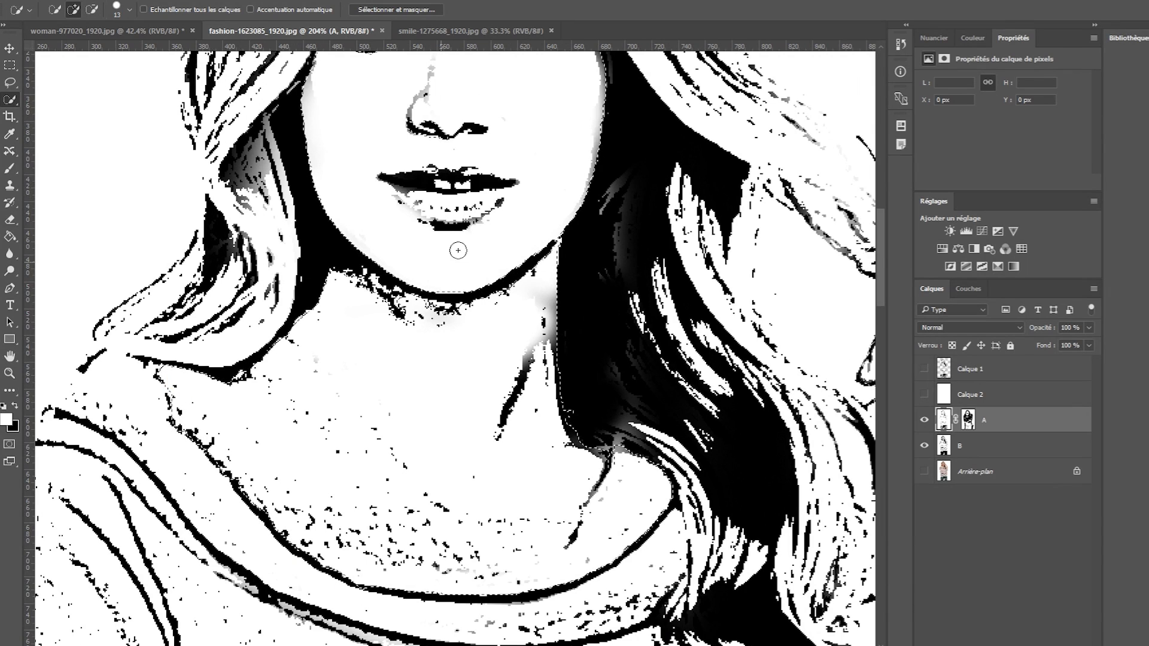
left_click_drag(476, 126, 442, 315)
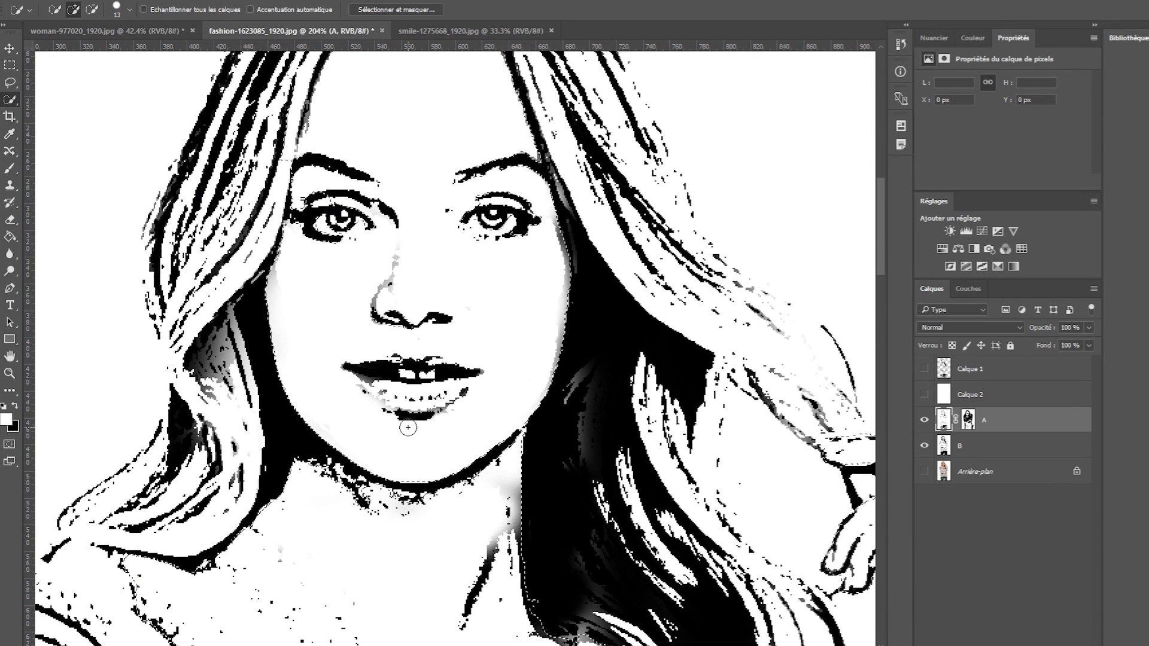
left_click_drag(400, 475, 411, 489)
mouse_move(293, 431)
left_mouse_down()
mouse_move(301, 364)
mouse_move(288, 414)
left_mouse_up()
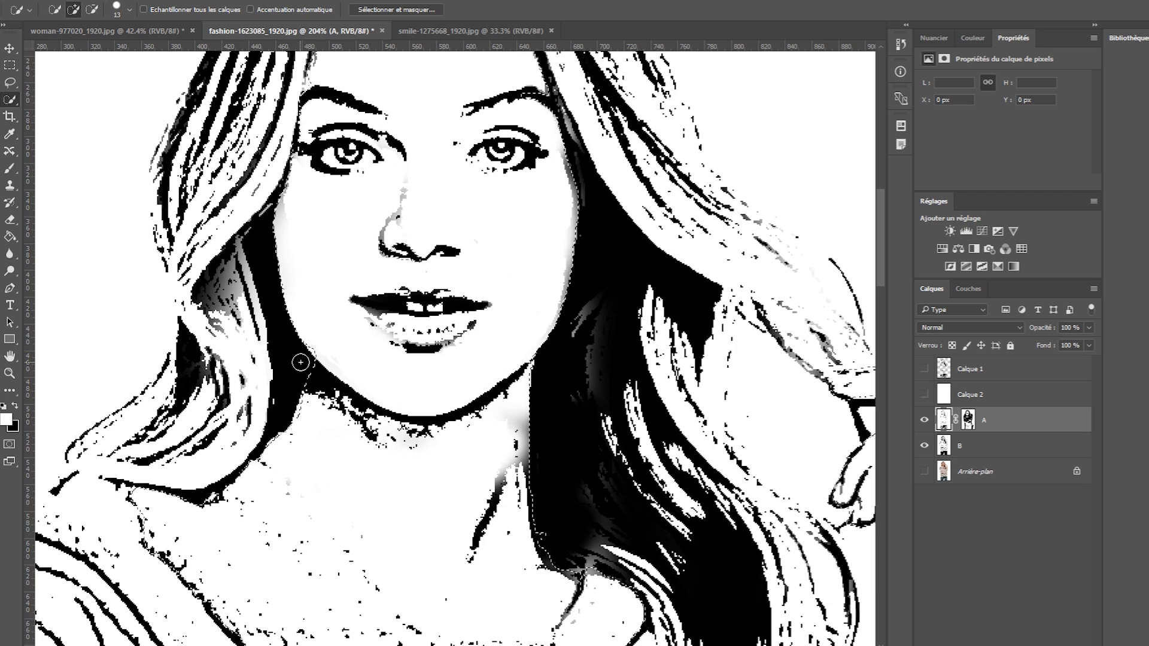
left_click_drag(314, 388, 311, 401)
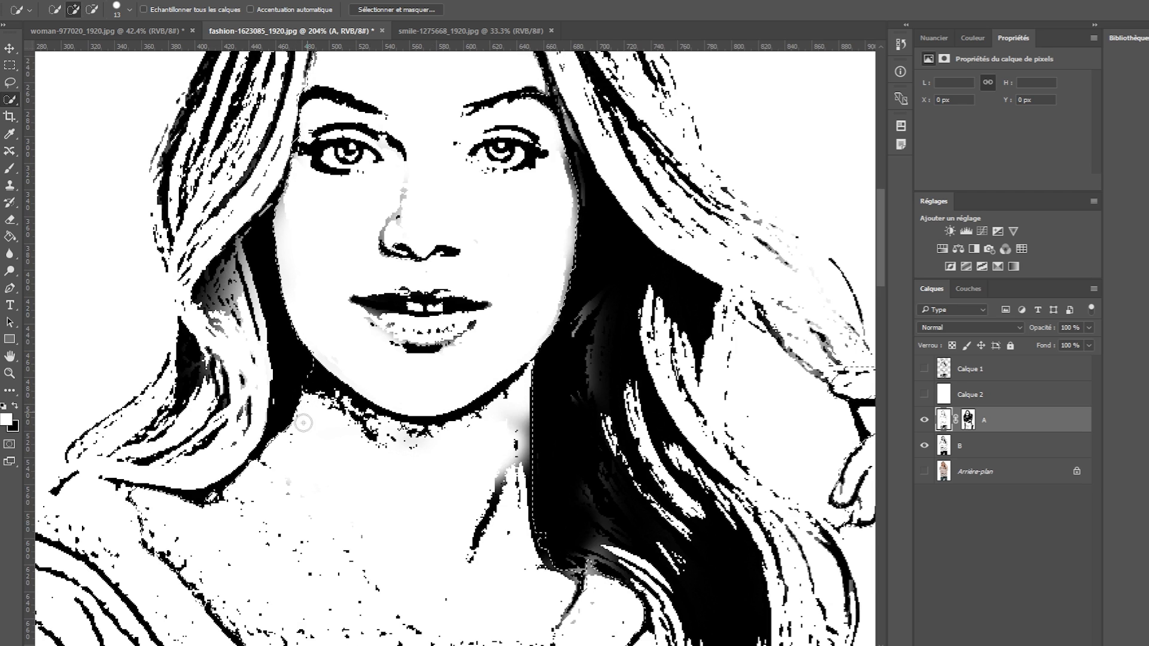
left_click_drag(331, 541, 326, 388)
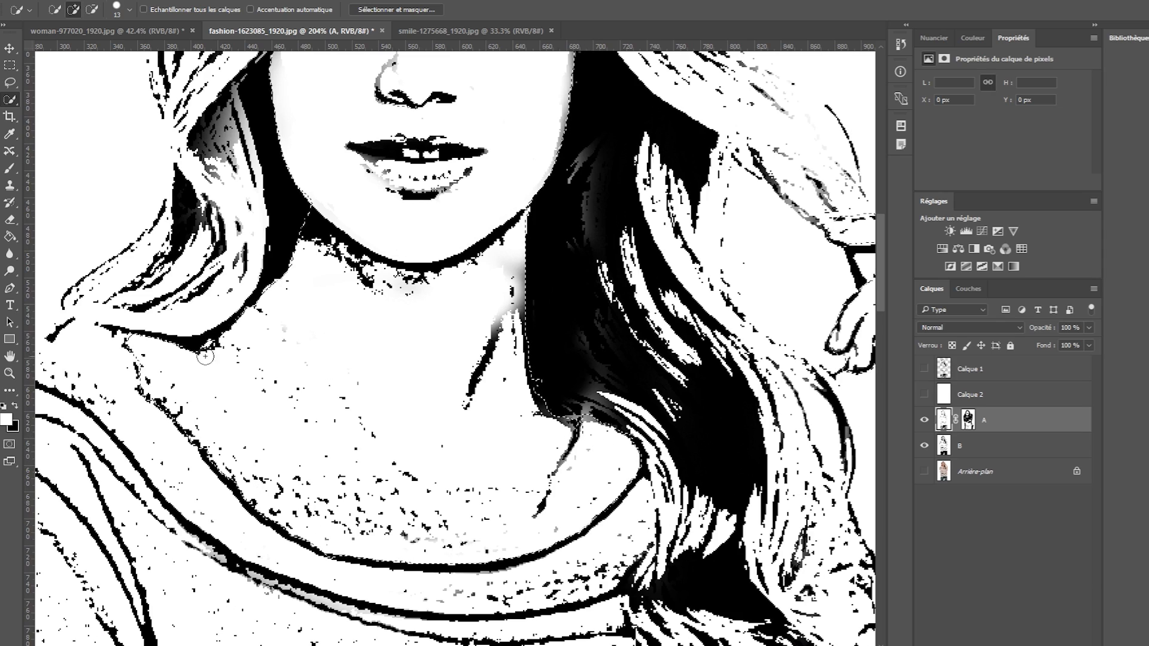
left_click_drag(382, 287, 230, 316)
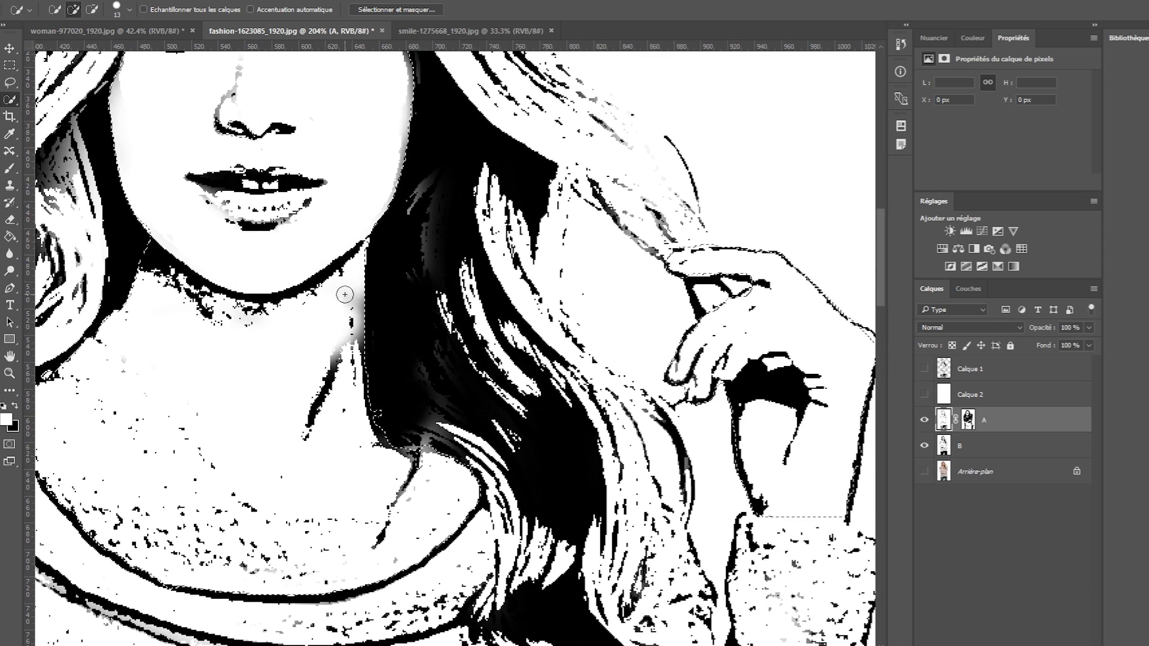
Step: Add the folded arm's hand below the elbow to the skin selection, up to the sweater cuff
scroll(346, 295, "down", 3)
mouse_move(314, 431)
left_mouse_down()
mouse_move(299, 216)
mouse_move(338, 247)
mouse_move(379, 336)
mouse_move(540, 393)
mouse_move(556, 387)
left_mouse_up()
scroll(347, 239, "up", 3)
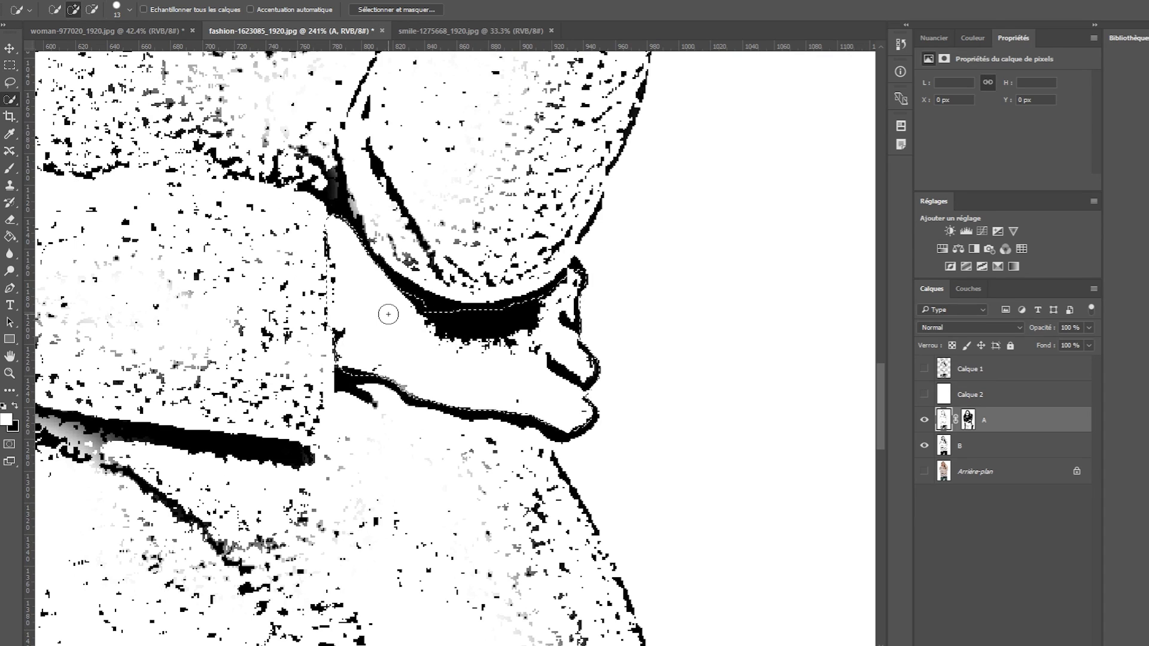
scroll(389, 314, "down", 3)
scroll(389, 315, "down", 2)
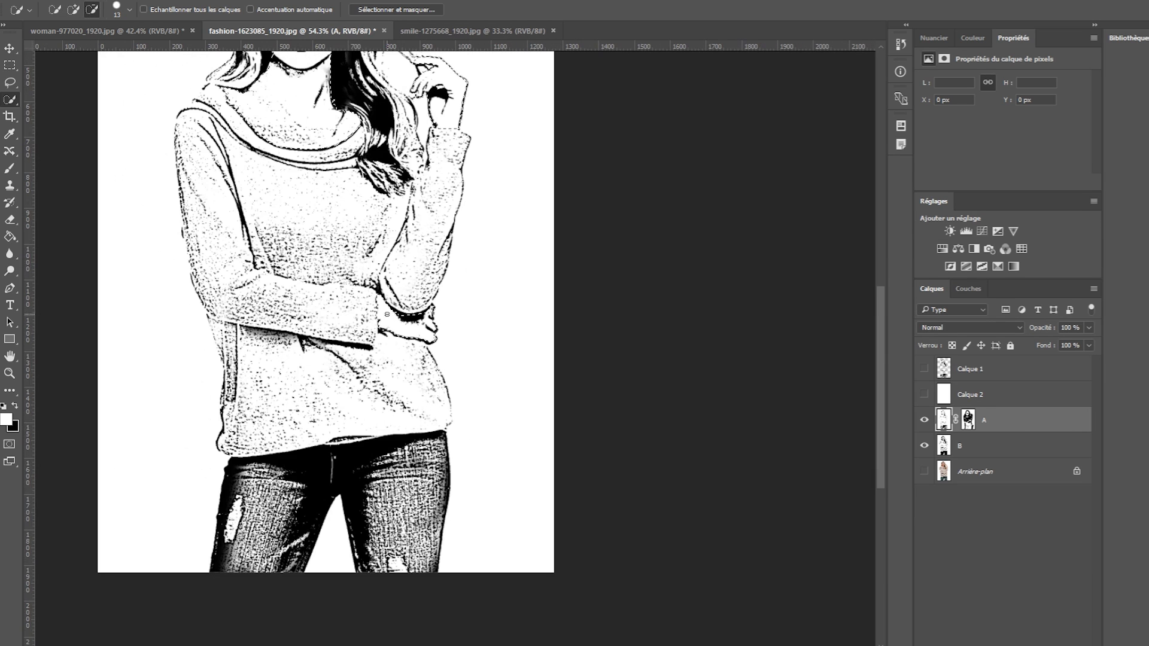
left_click_drag(351, 165, 365, 381)
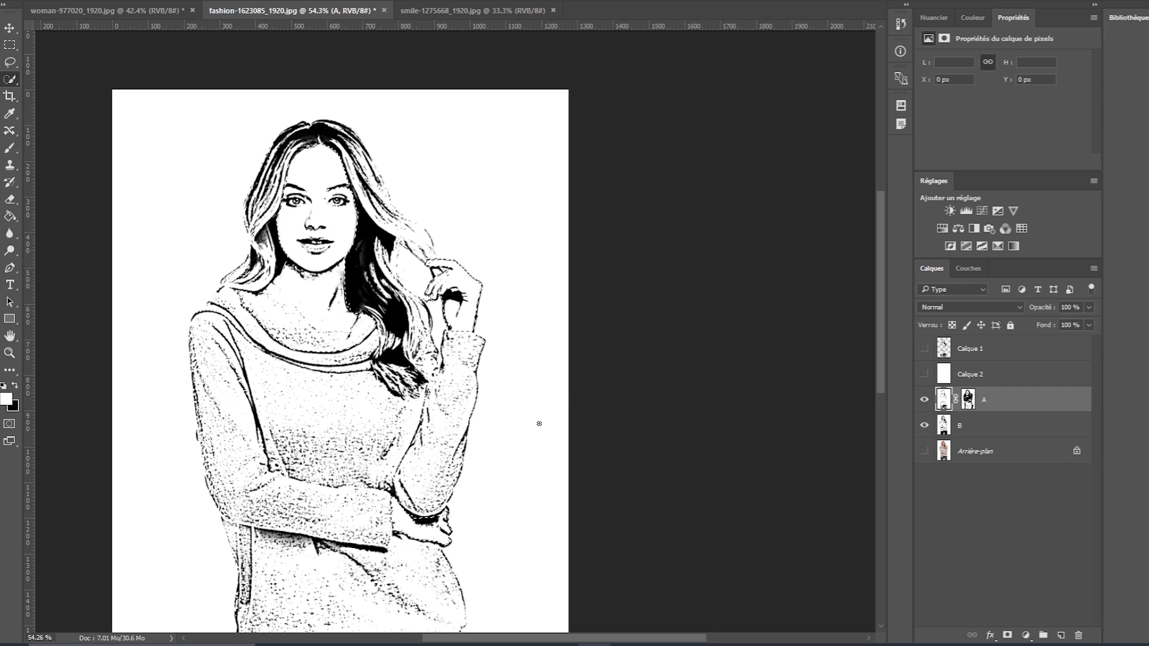
Step: Show the line-art and white layers again and add a new empty layer directly above the white layer
left_click(925, 348)
left_click(925, 376)
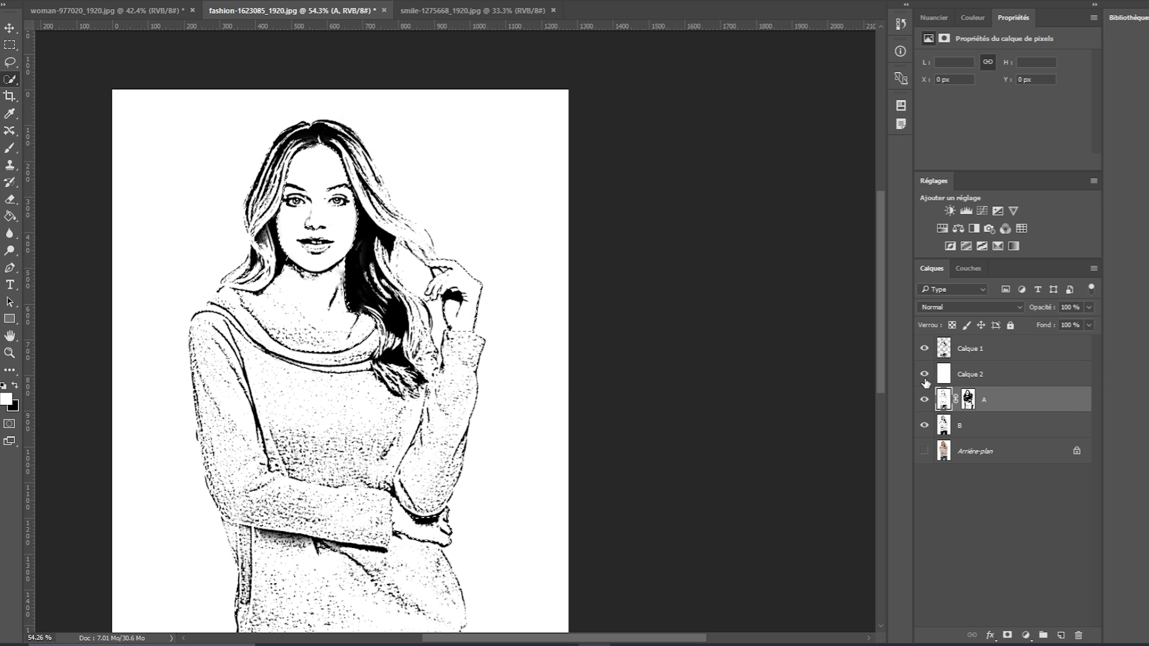
left_click(988, 382)
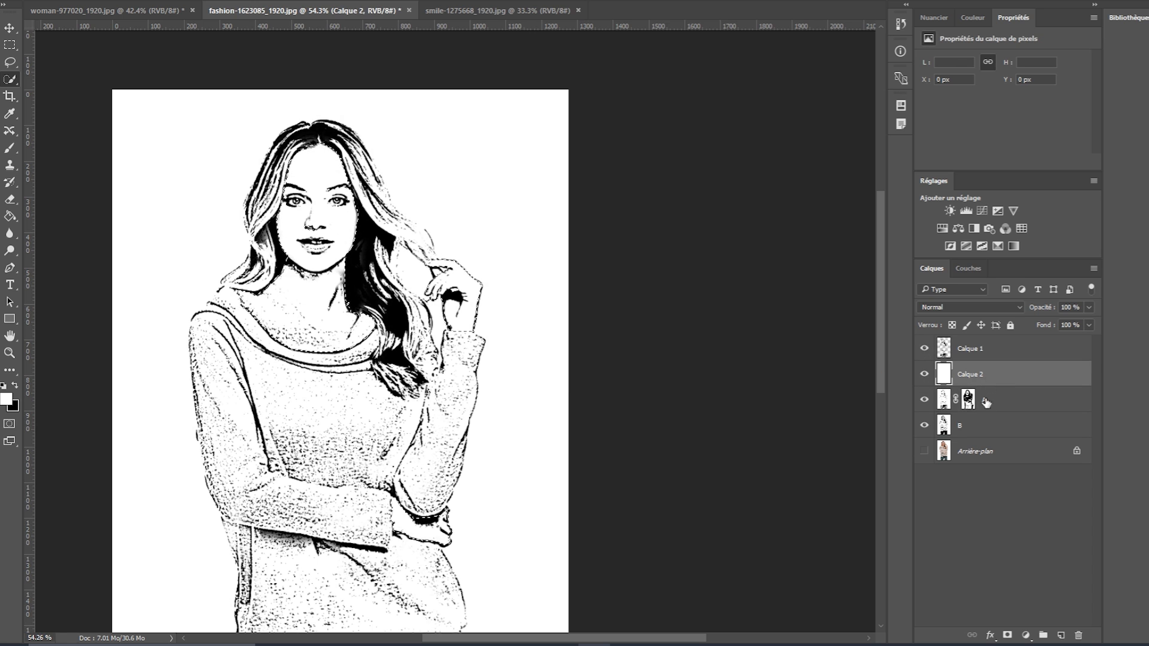
left_click(1061, 636)
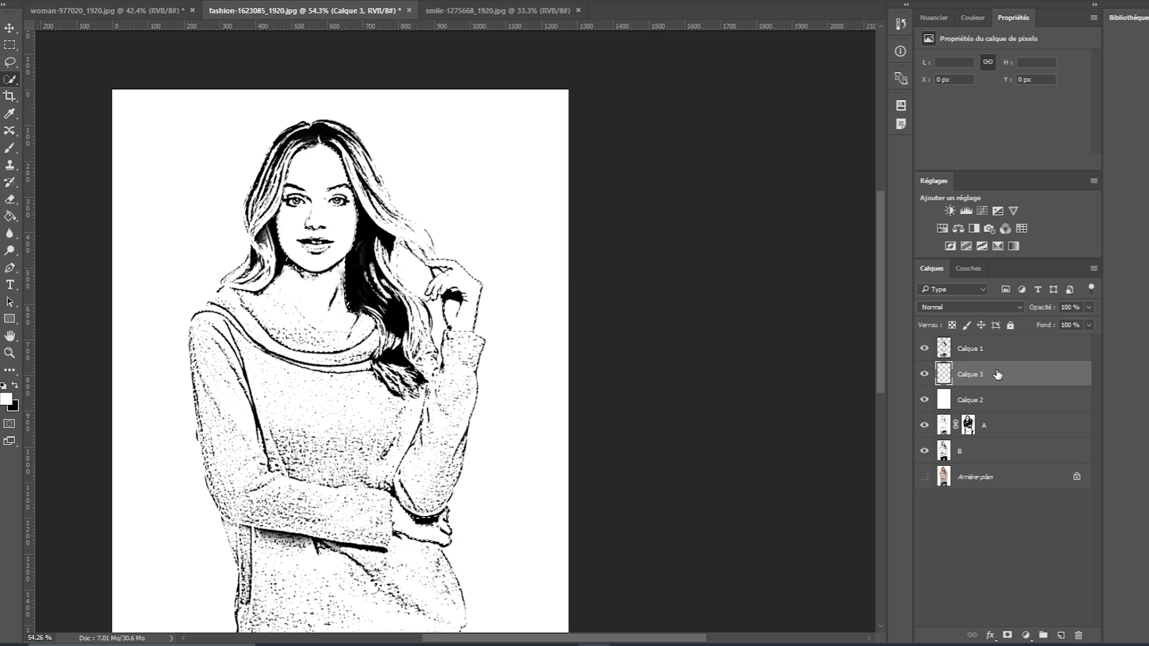
Step: Fill the skin selection on the new layer with foreground colour e7c5b3 and deselect
left_click(4, 401)
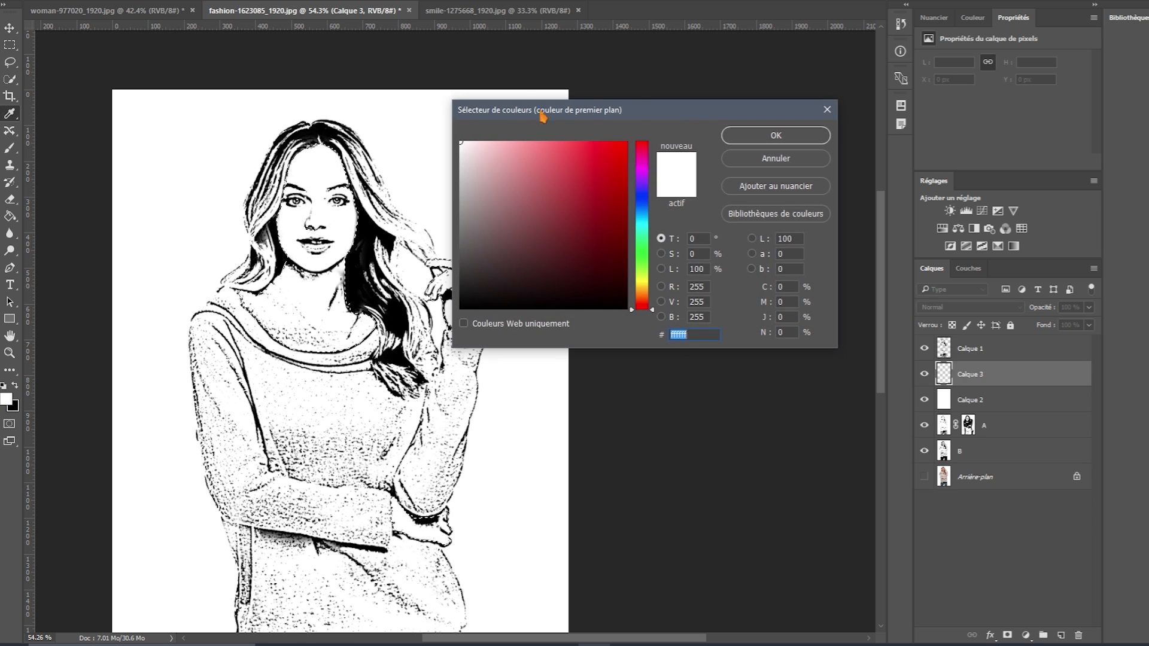
type("e7c5b3")
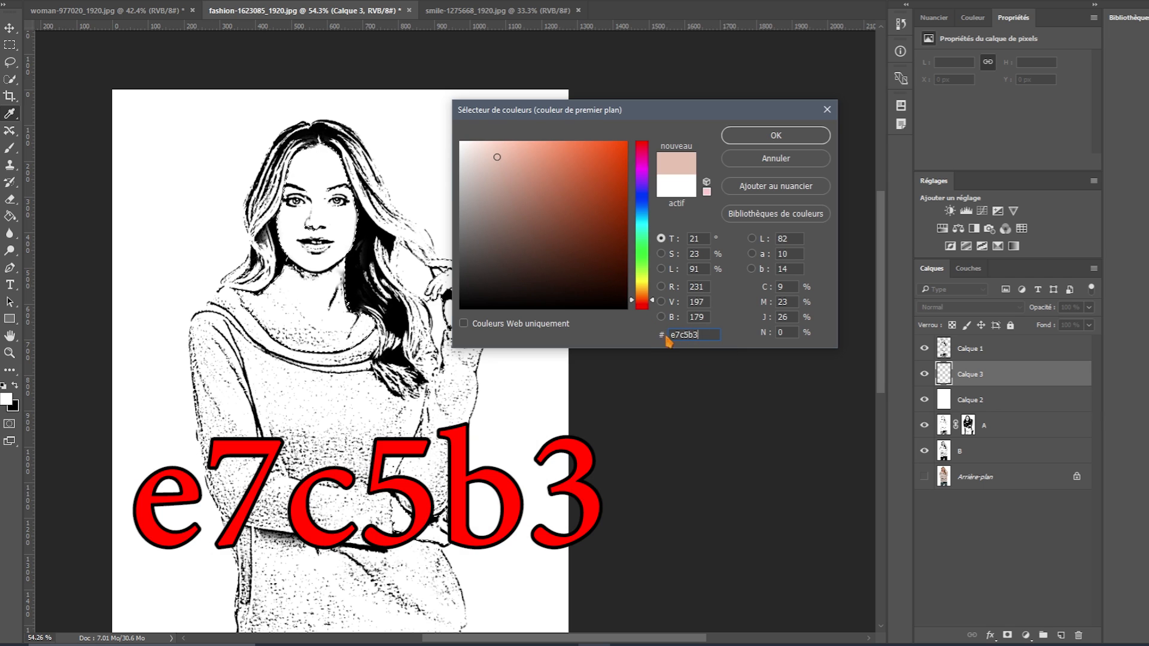
left_click(756, 135)
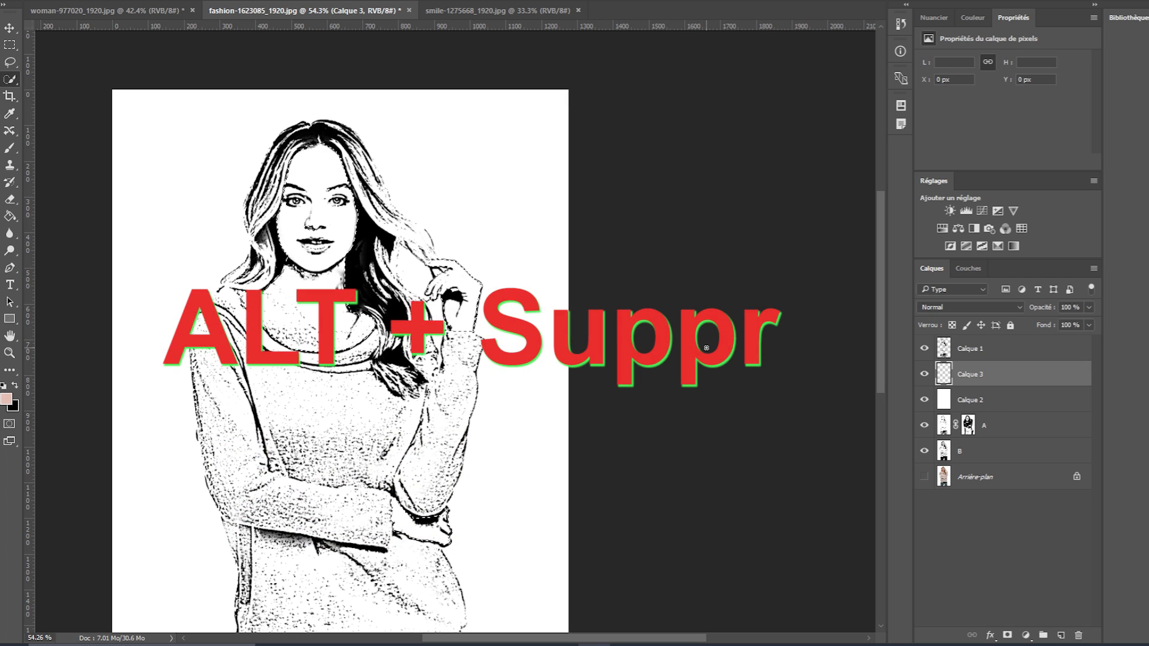
key("alt+Delete")
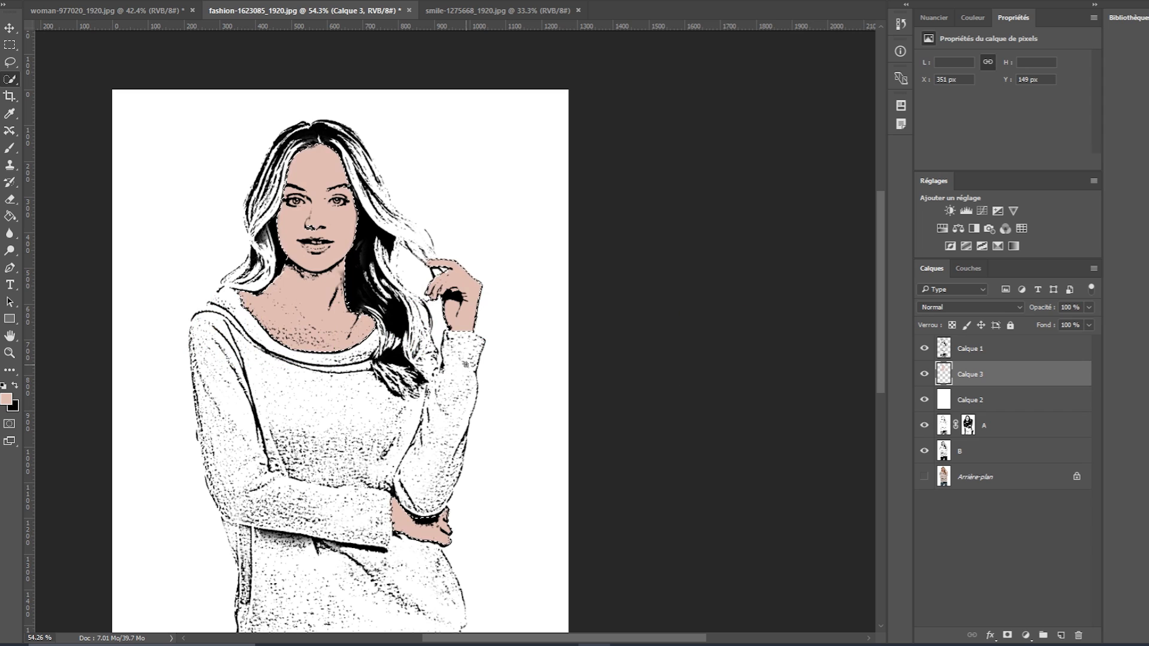
key("ctrl+d")
scroll(611, 350, "down", 3)
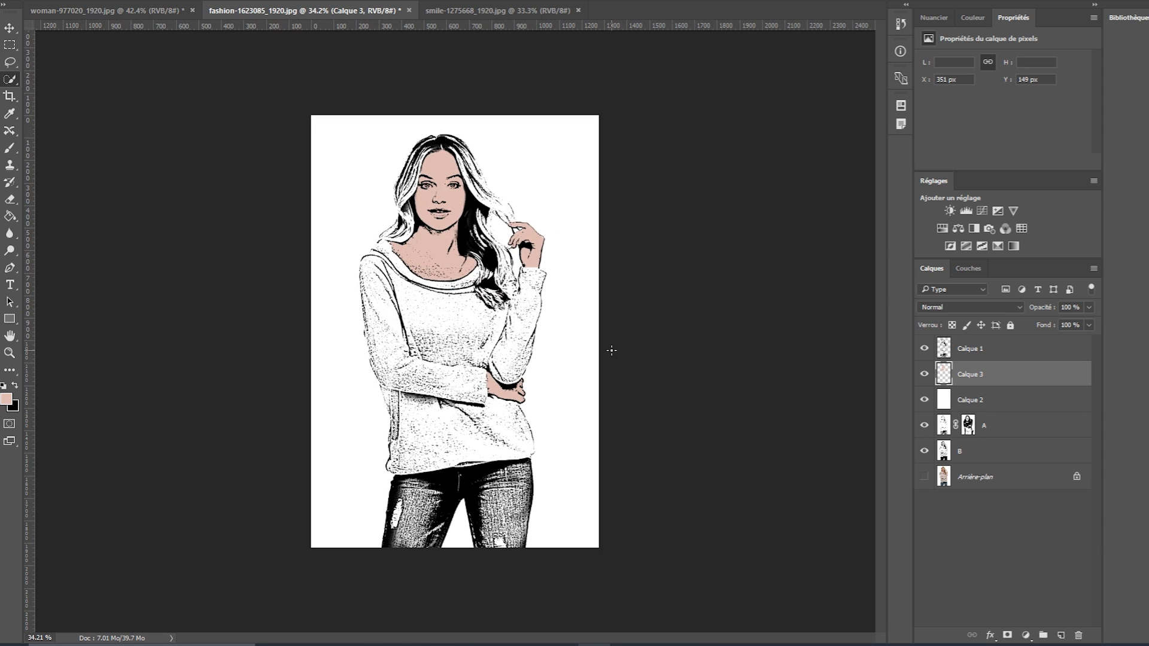